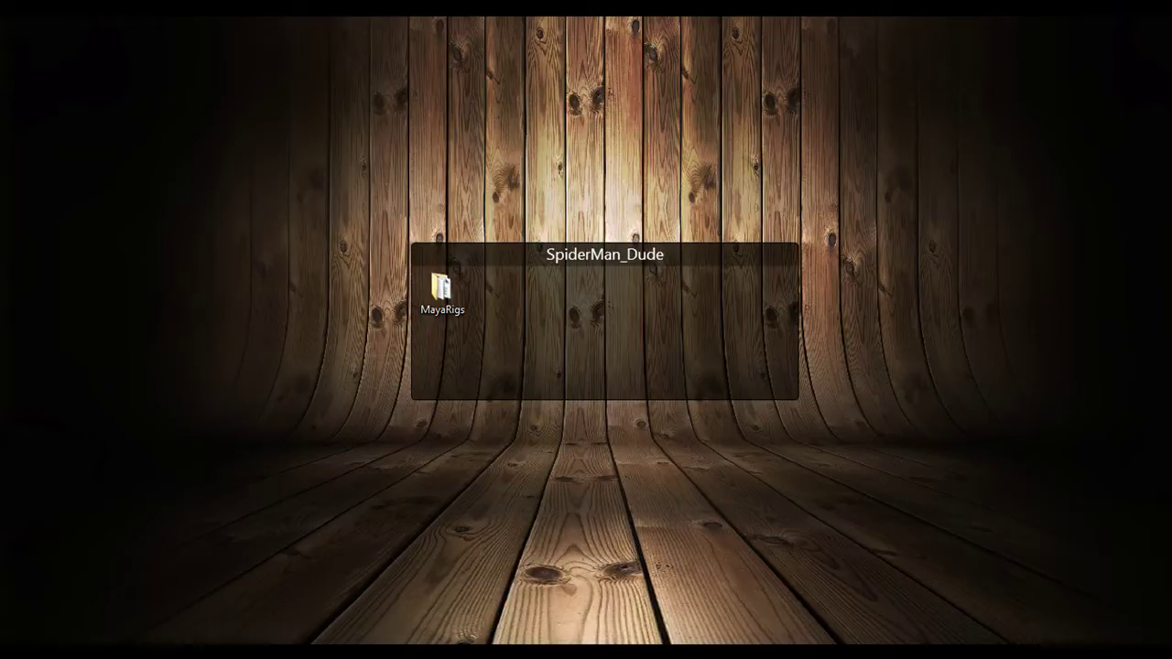
Step: Switch to Firefox and look over the Animation Methods Facebook page, including its latest tip post
left_click(97, 617)
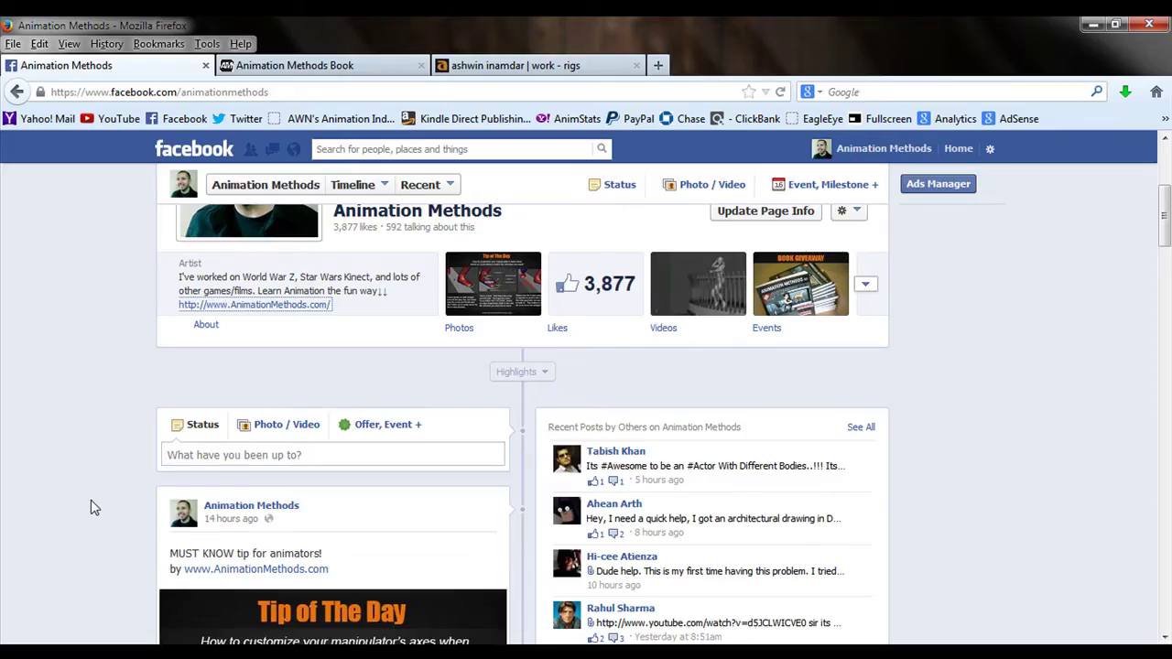
scroll(90, 501, "up", 3)
scroll(66, 510, "down", 4)
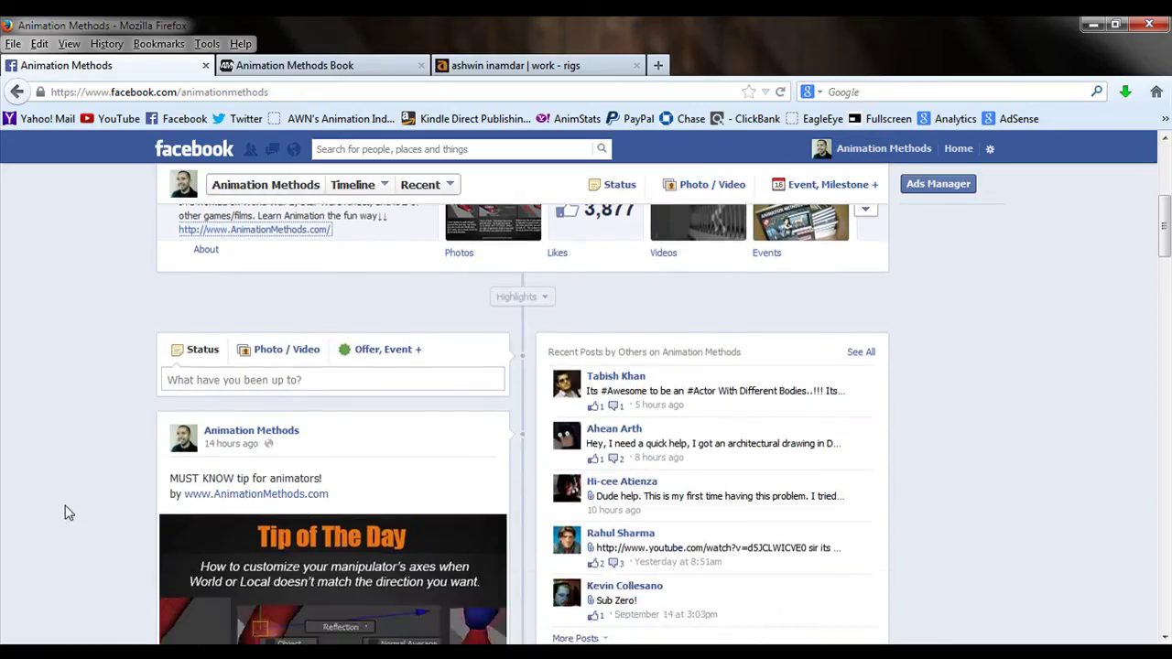
scroll(65, 513, "down", 3)
scroll(81, 540, "down", 4)
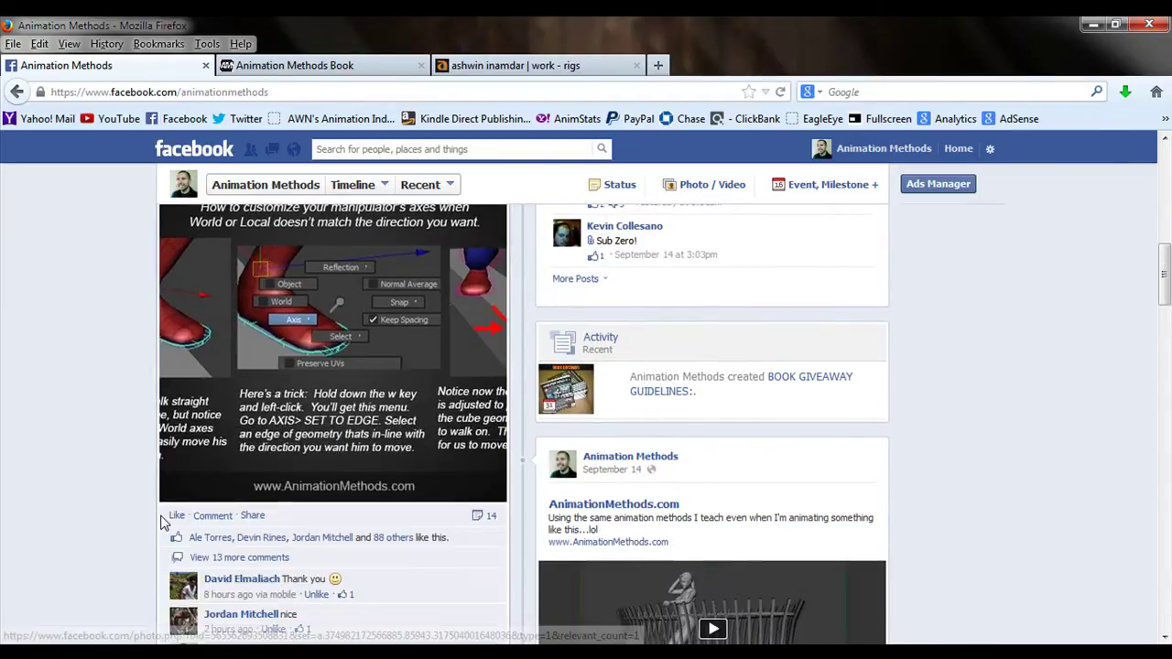
scroll(144, 531, "up", 8)
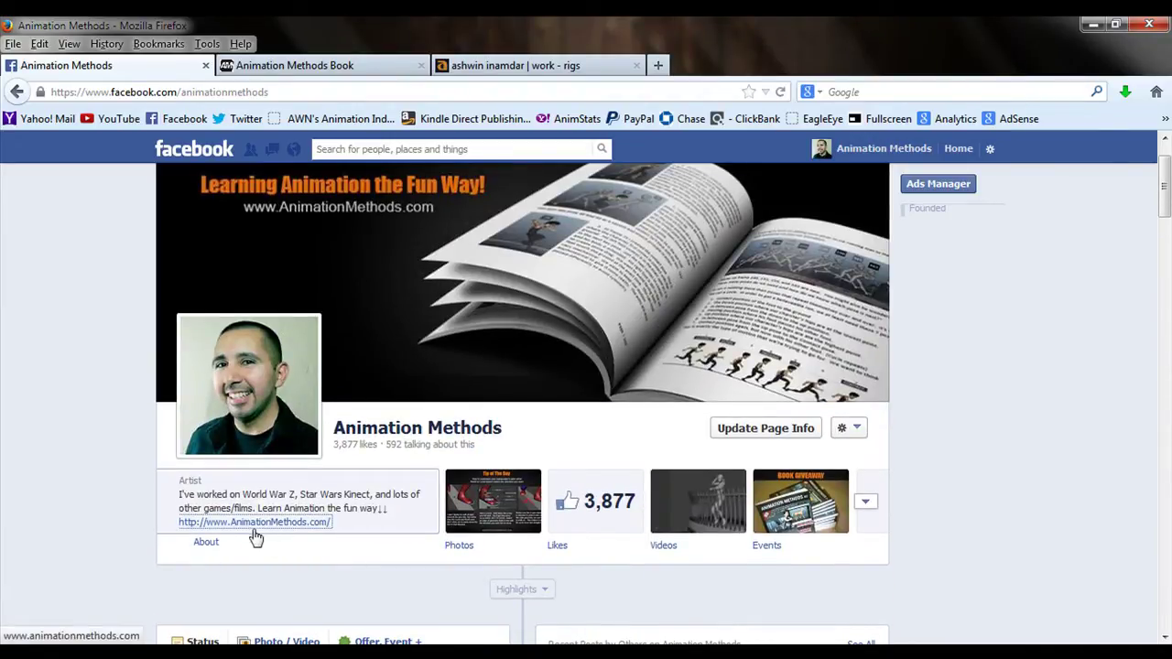
Step: Open the Rigs page of the Animation Methods website and examine the gallery of downloadable Maya rigs down to the Batman banner
left_click(242, 74)
scroll(113, 448, "up", 10)
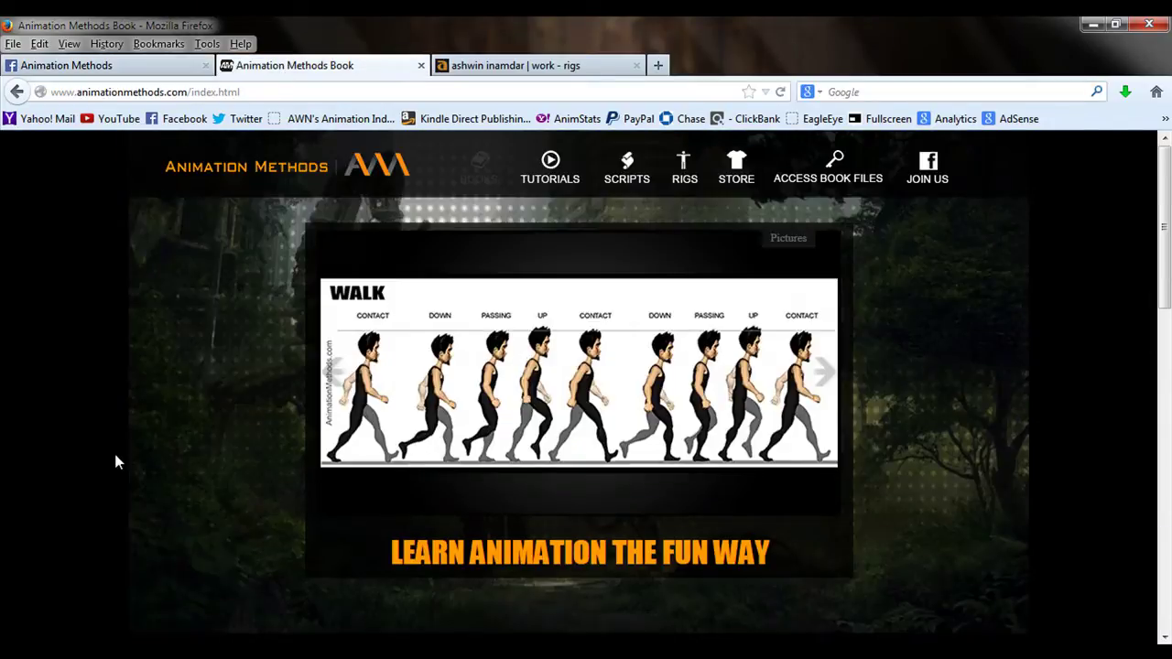
left_click(683, 177)
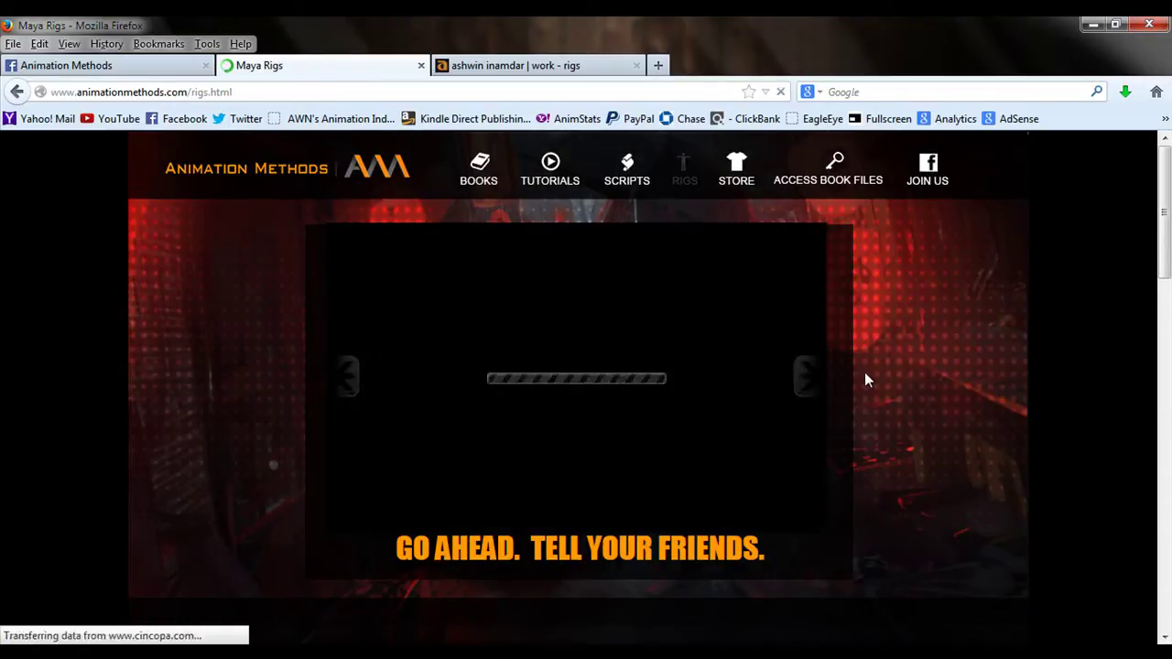
scroll(864, 370, "down", 5)
scroll(866, 376, "down", 3)
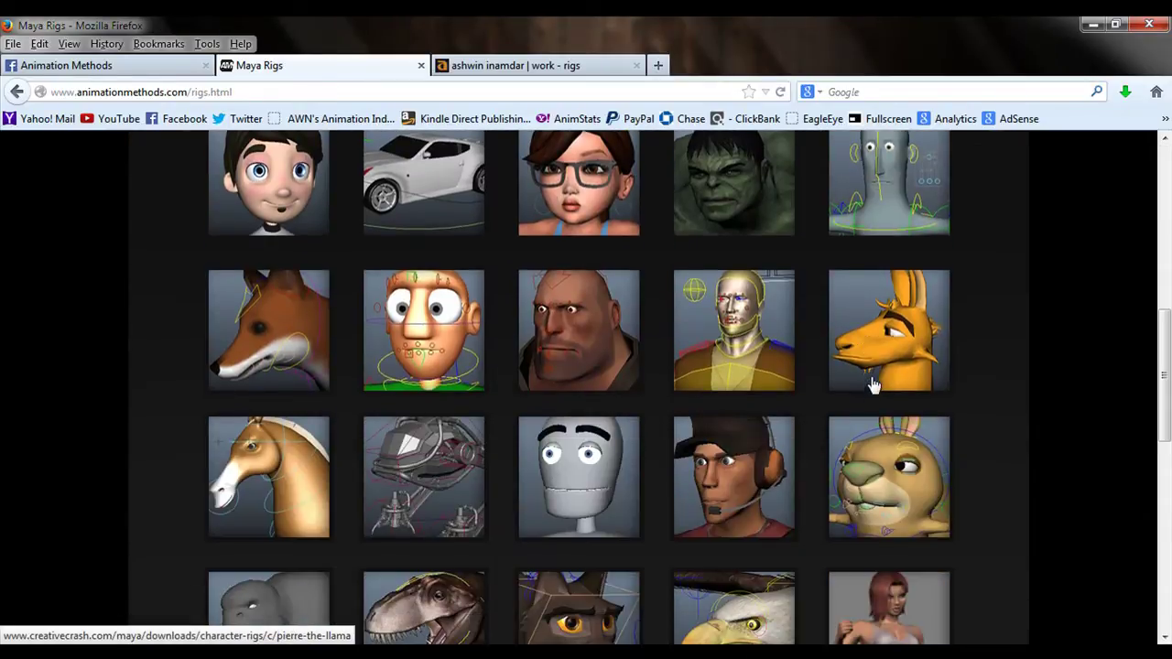
scroll(870, 383, "down", 2)
scroll(552, 366, "down", 3)
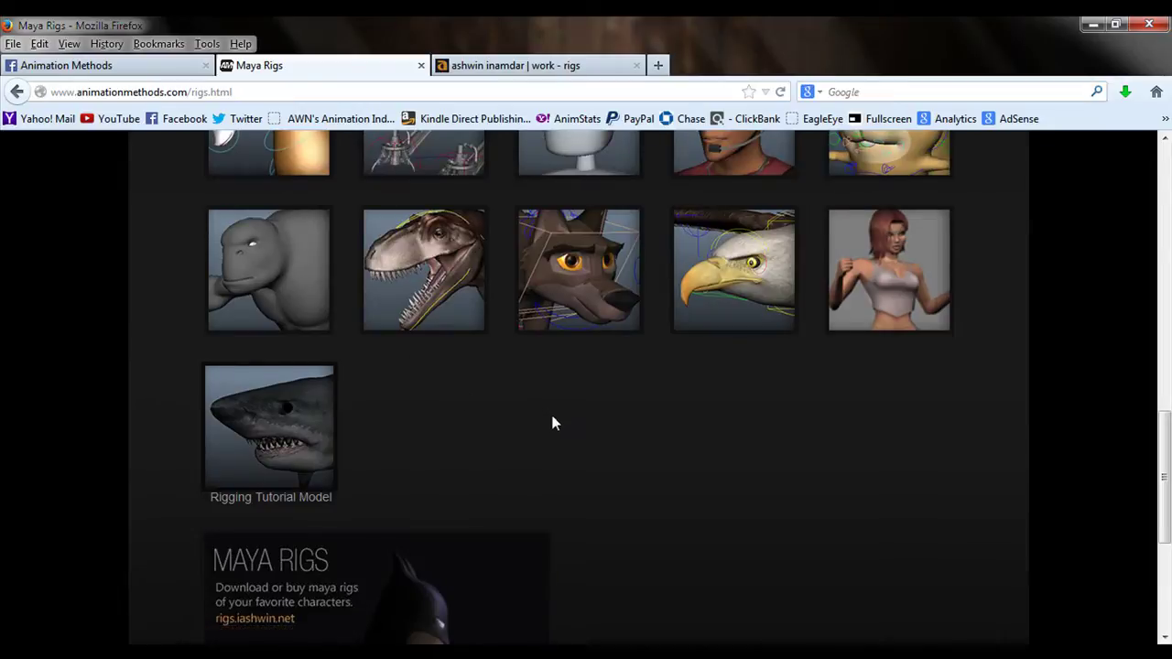
scroll(591, 411, "up", 7)
scroll(597, 403, "down", 8)
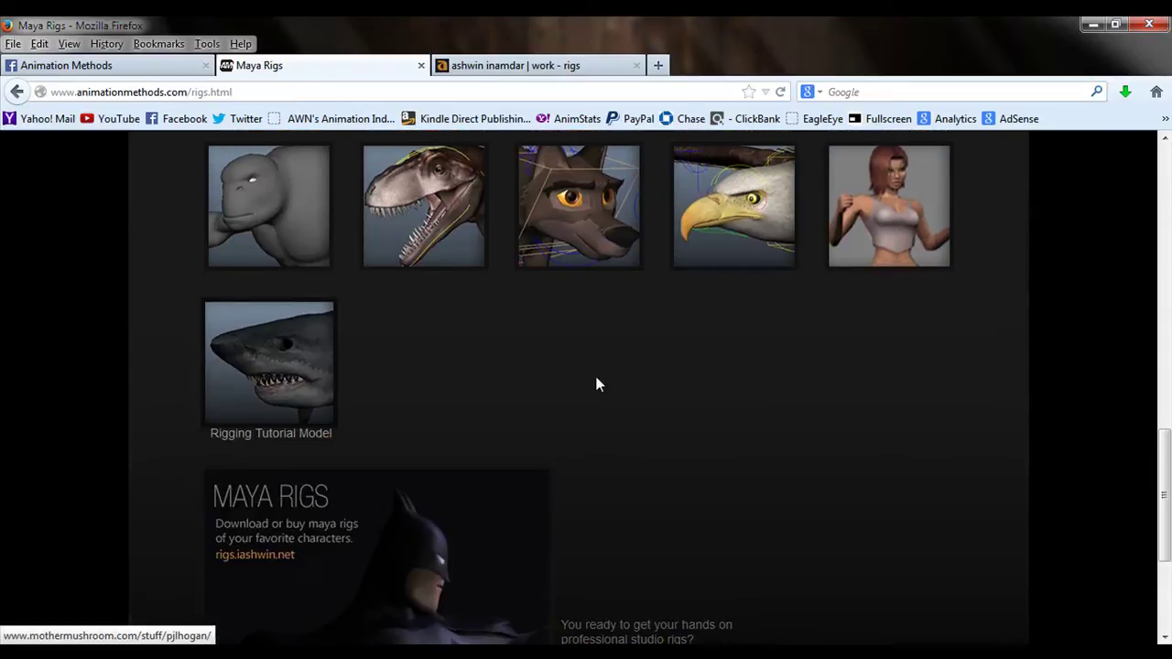
scroll(583, 388, "up", 4)
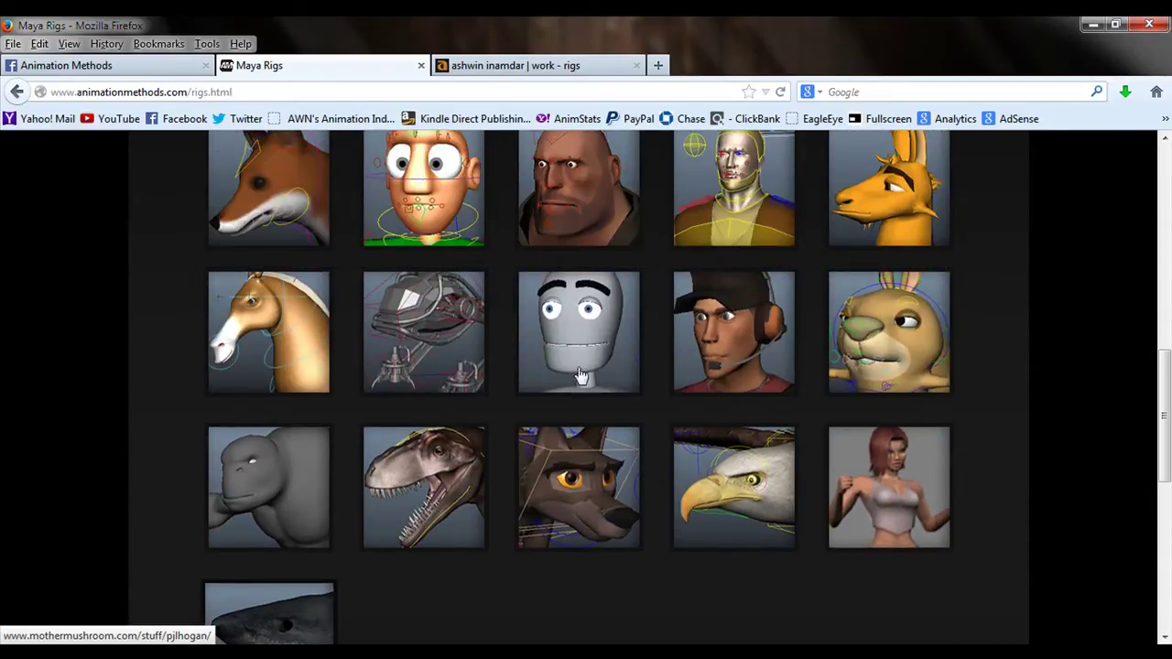
scroll(569, 354, "down", 3)
scroll(569, 353, "down", 3)
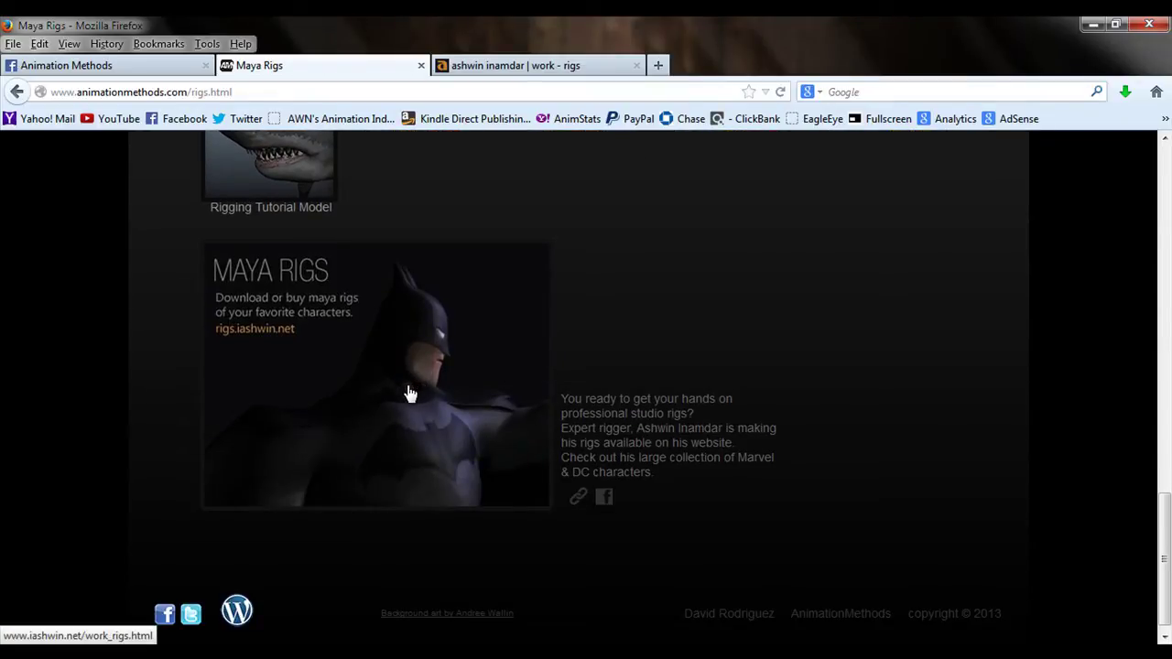
Step: Review the Spider-Man rig's description on the external rigs site, return to the Maya Rigs gallery, and minimize the browser
left_click(529, 65)
scroll(587, 458, "up", 5)
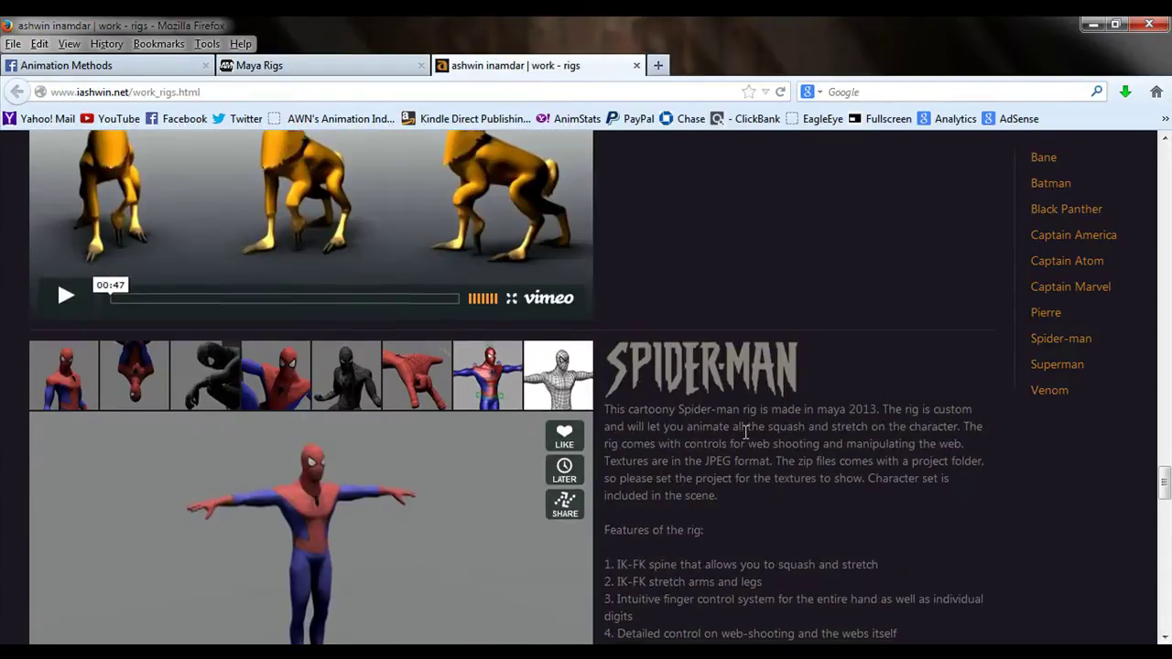
scroll(426, 487, "down", 4)
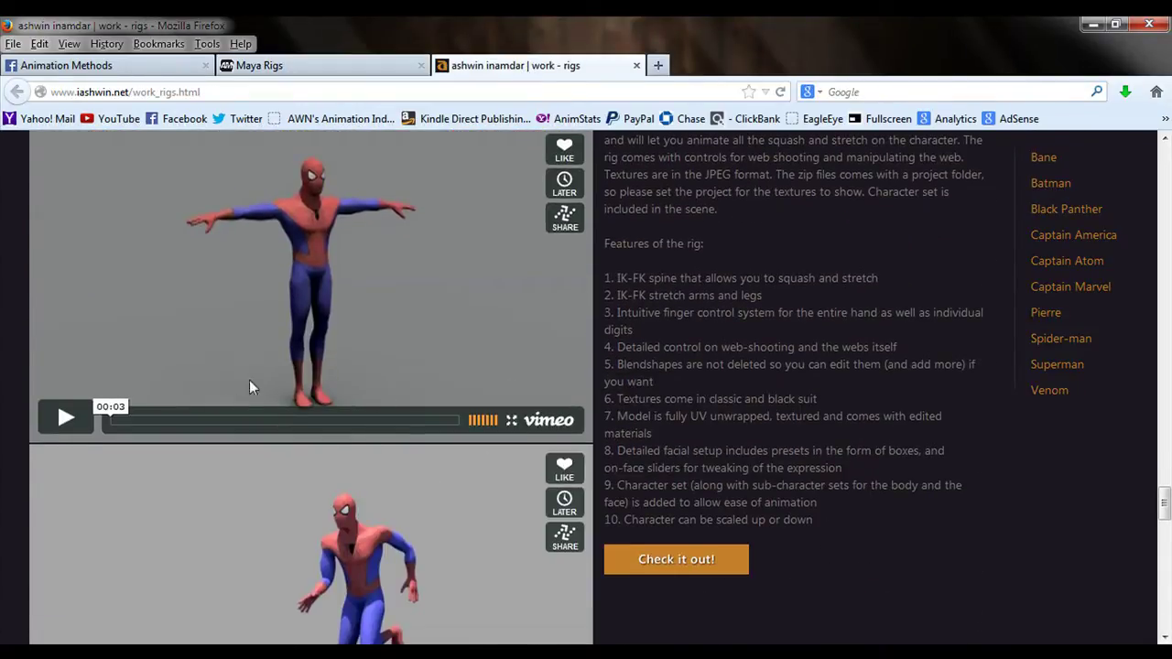
left_click(313, 69)
scroll(530, 443, "up", 7)
scroll(531, 449, "up", 4)
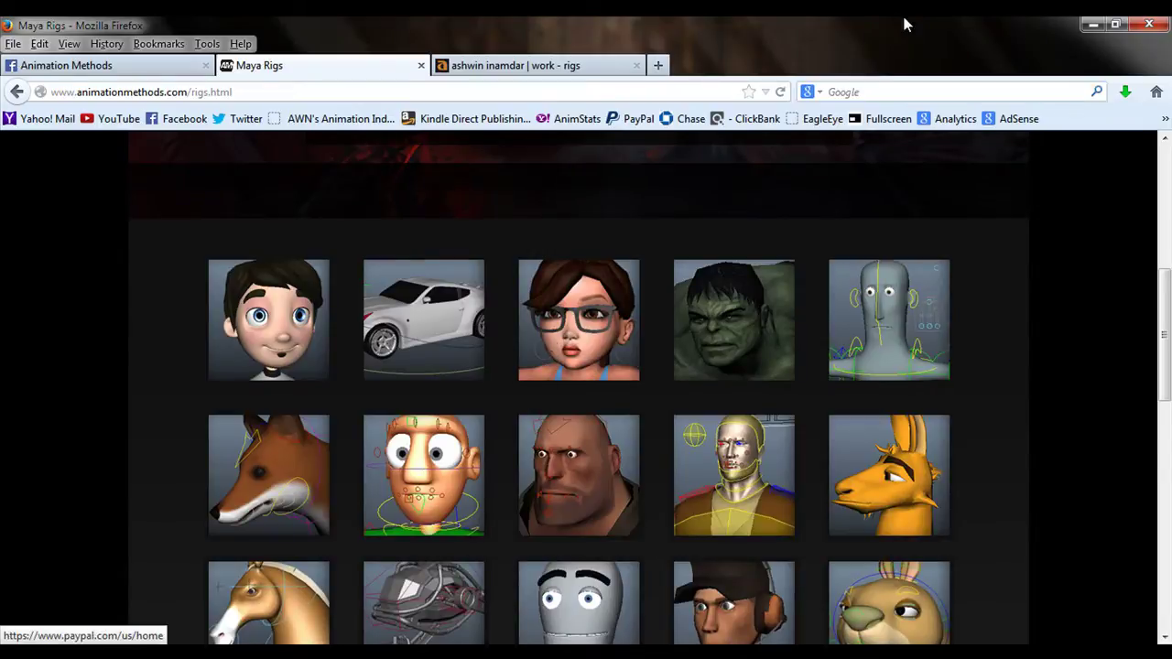
left_click(1092, 24)
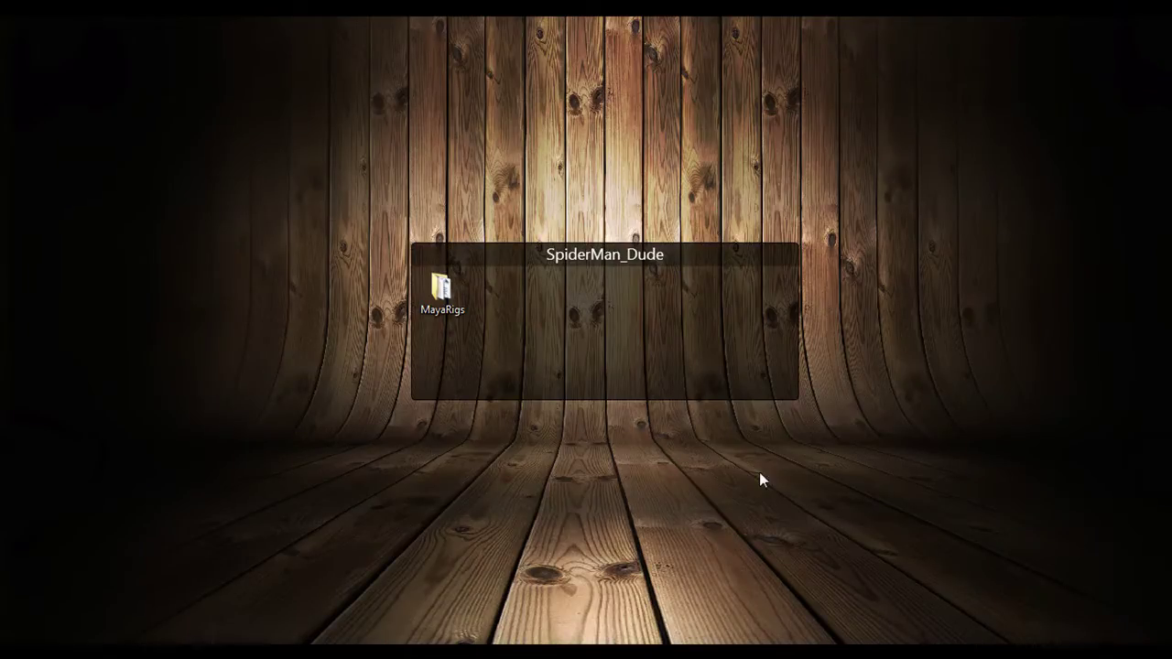
Step: Open the MayaRigs folder on the desktop and point out the batman_project and spiderman_project folders
mouse_move(445, 296)
left_mouse_down()
mouse_move(510, 305)
mouse_move(458, 308)
mouse_move(449, 294)
left_mouse_up()
double_click(450, 294)
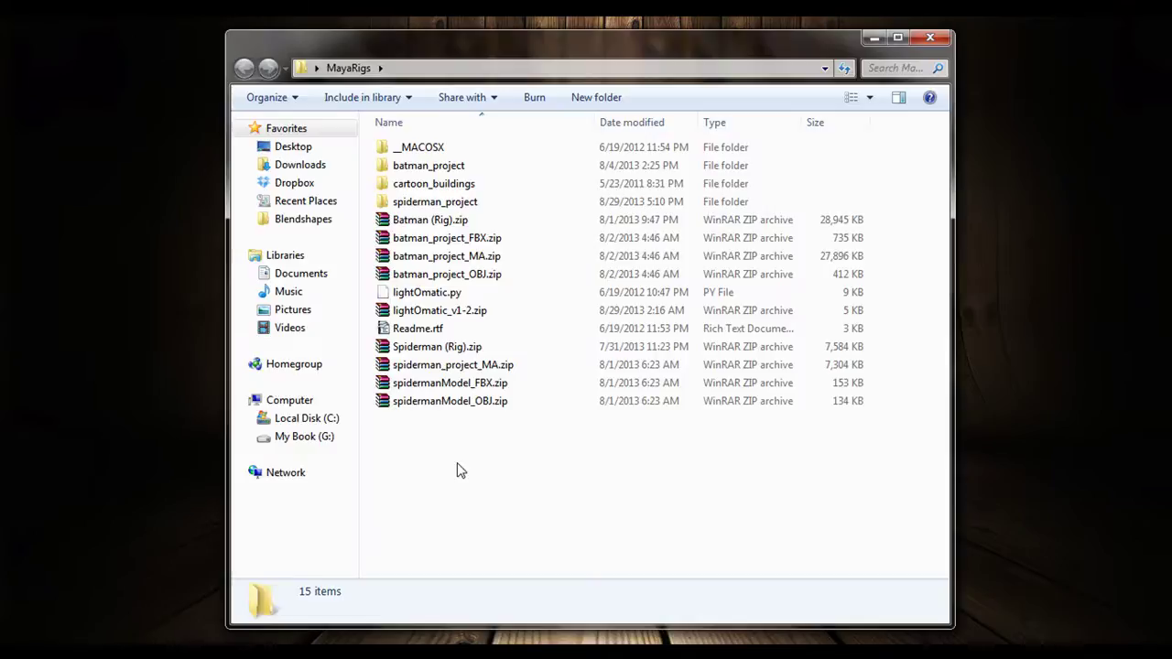
mouse_move(406, 174)
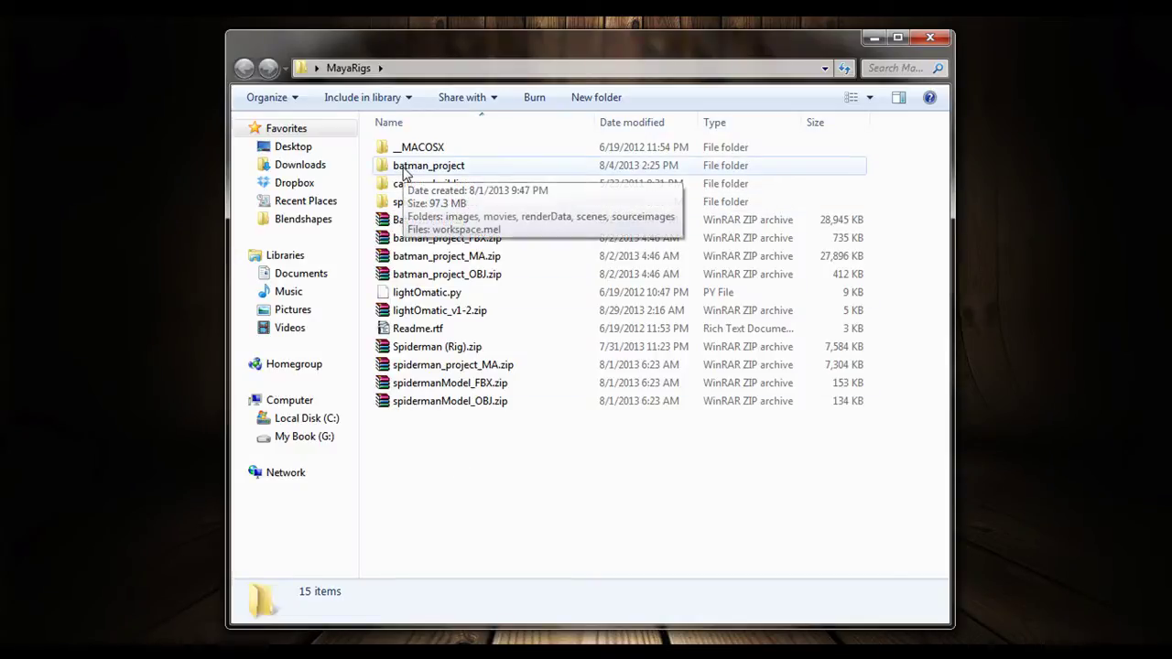
left_click(406, 174)
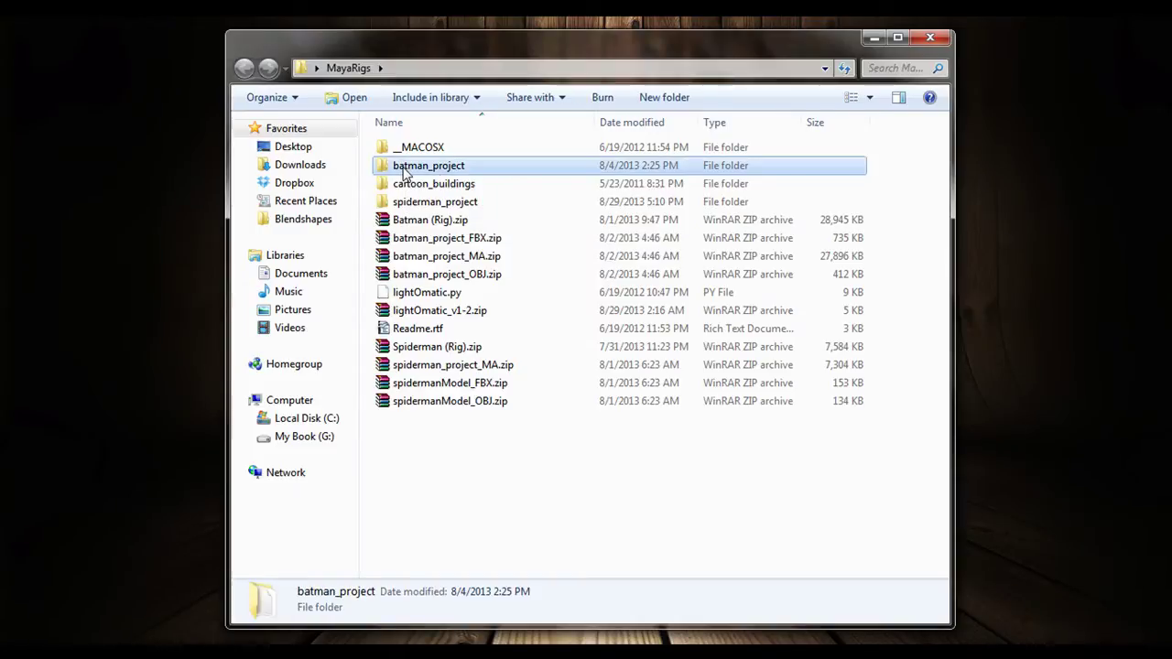
left_click(424, 203)
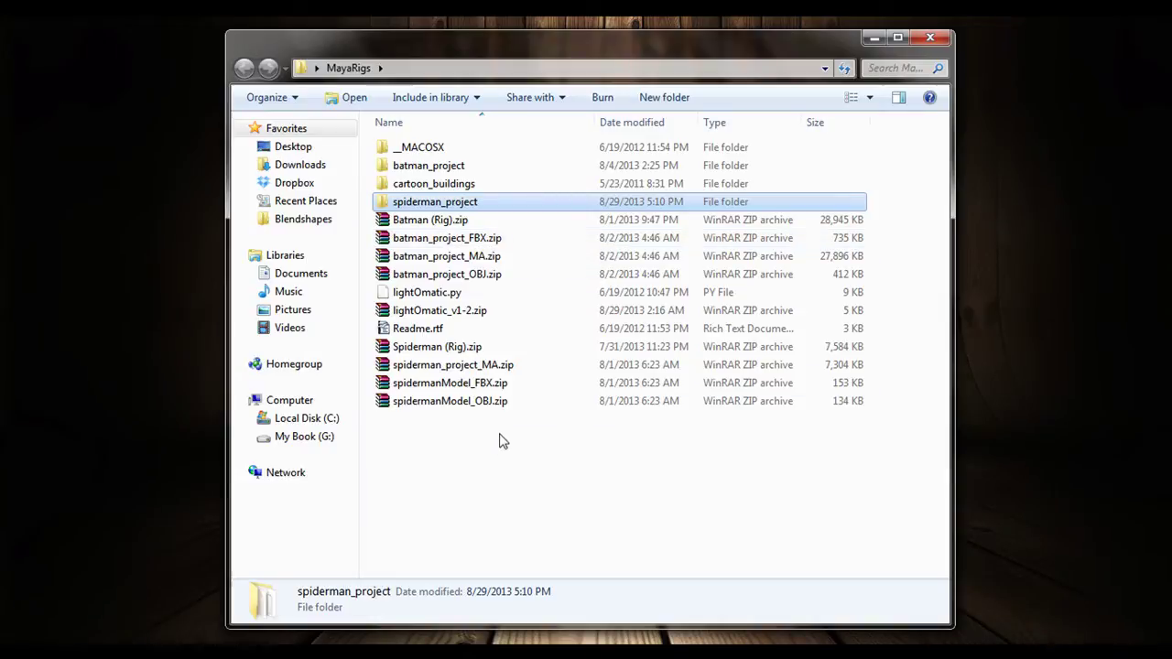
Step: Open batman_v2.ma from the scenes folder of batman_project in Maya, discarding changes to the untitled scene
double_click(424, 166)
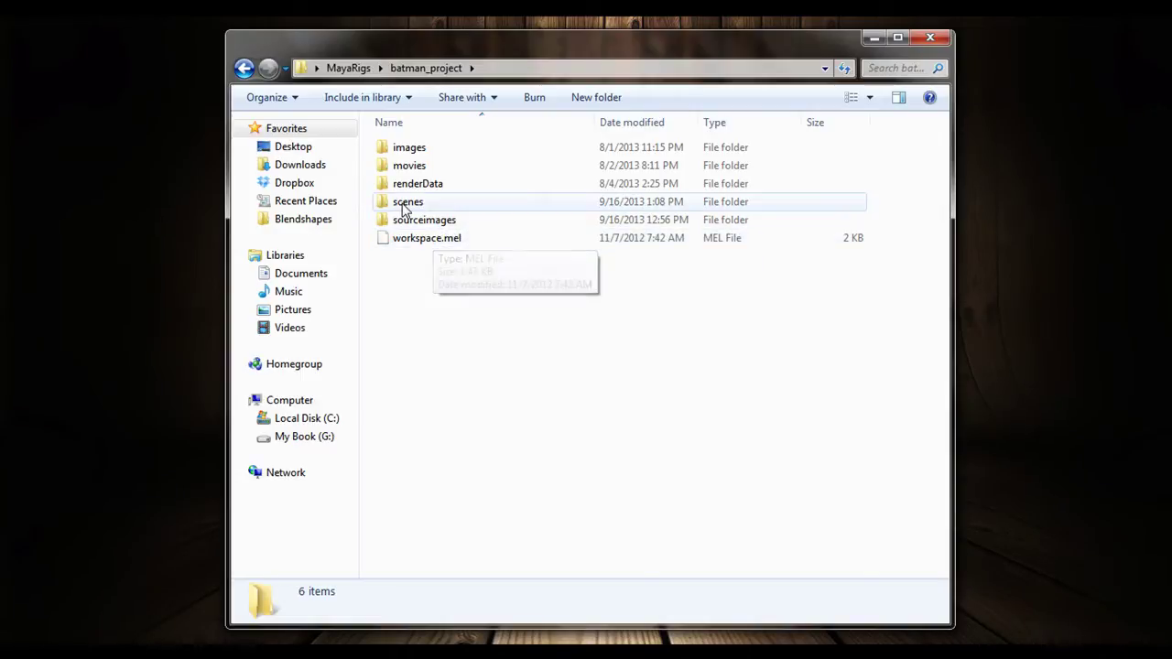
double_click(408, 203)
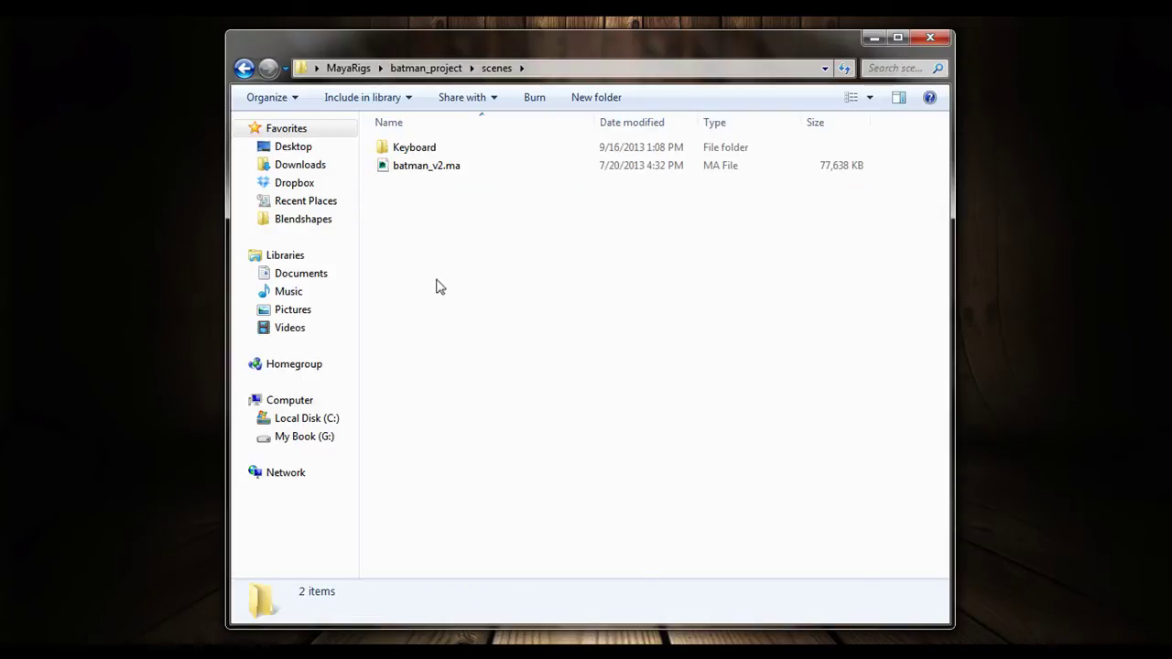
double_click(419, 174)
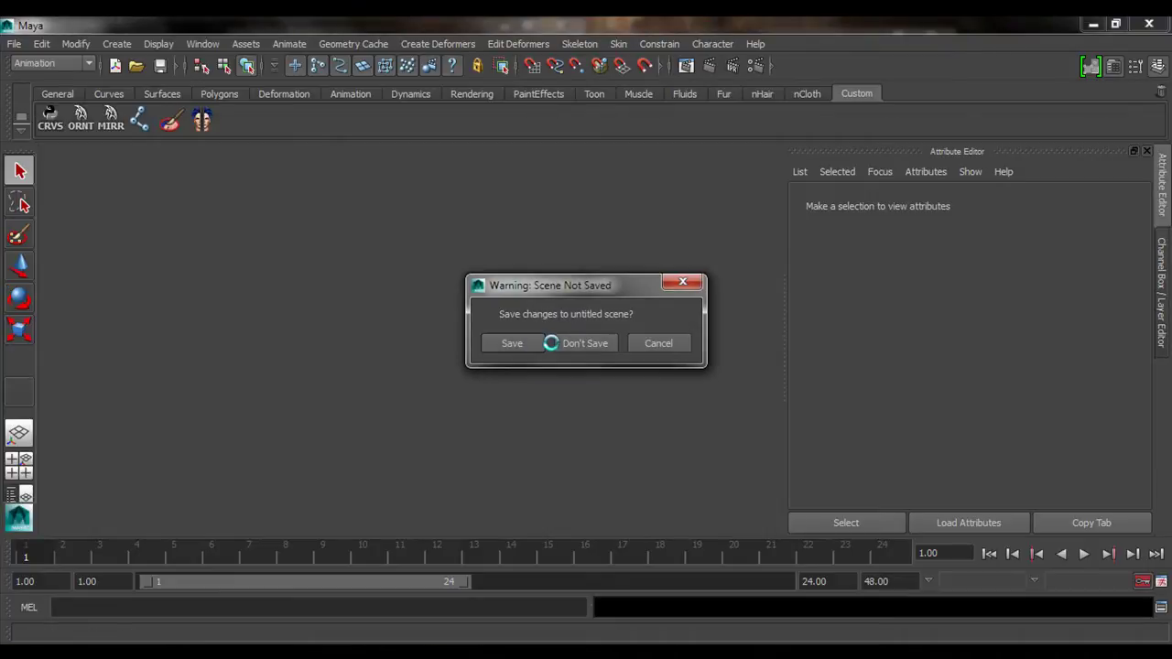
left_click(588, 343)
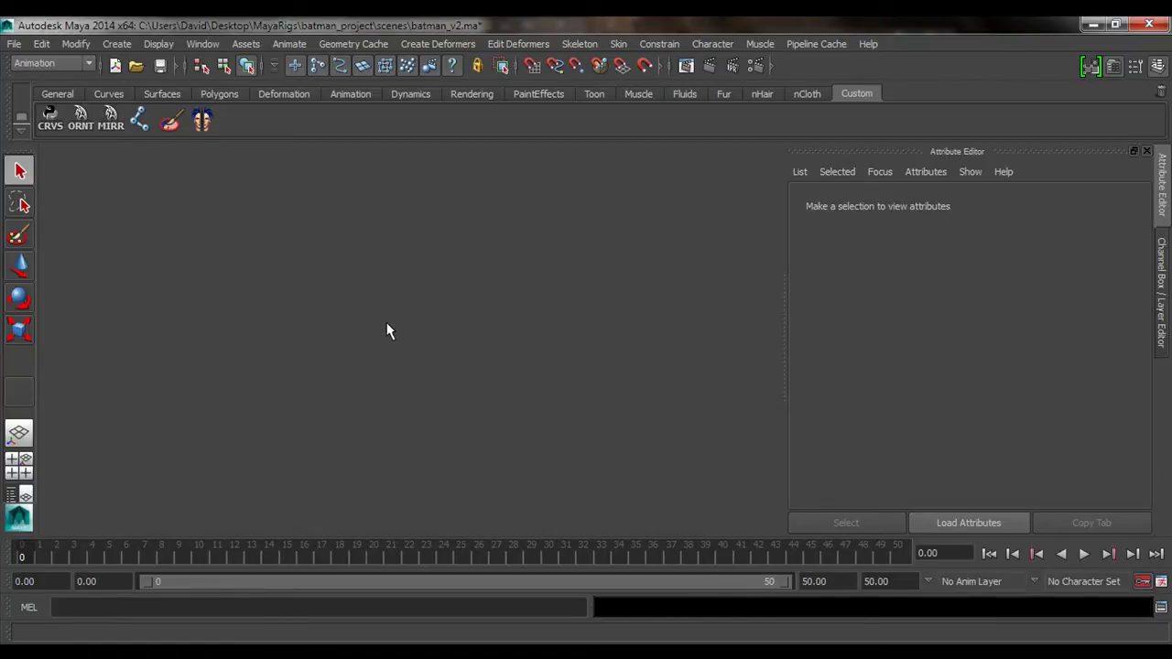
Step: Show the Batman rig in a single perspective view, compare plain shaded with textured display, and keep textured display on
left_click(17, 437)
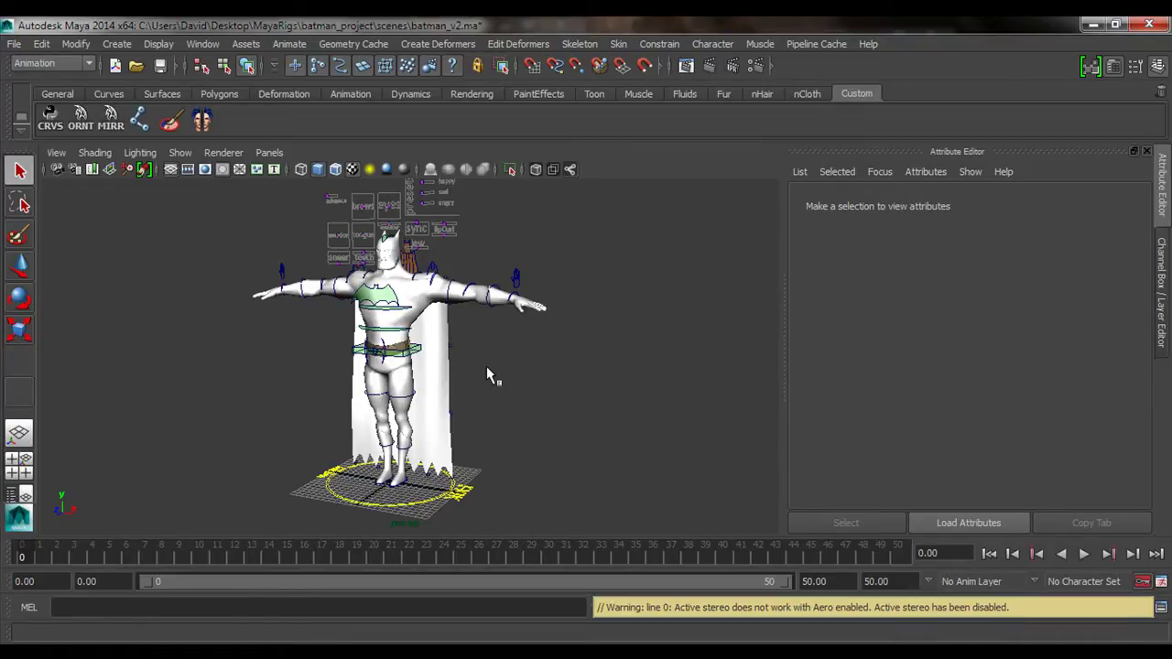
left_click_drag(486, 387, 436, 385, "alt")
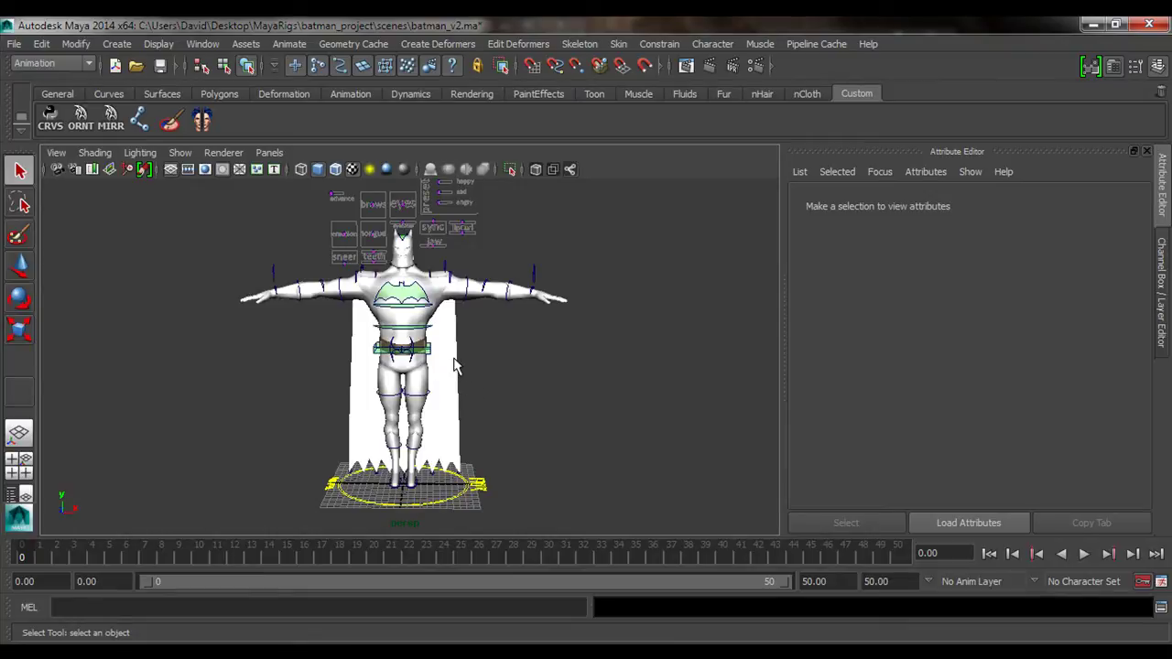
key("6")
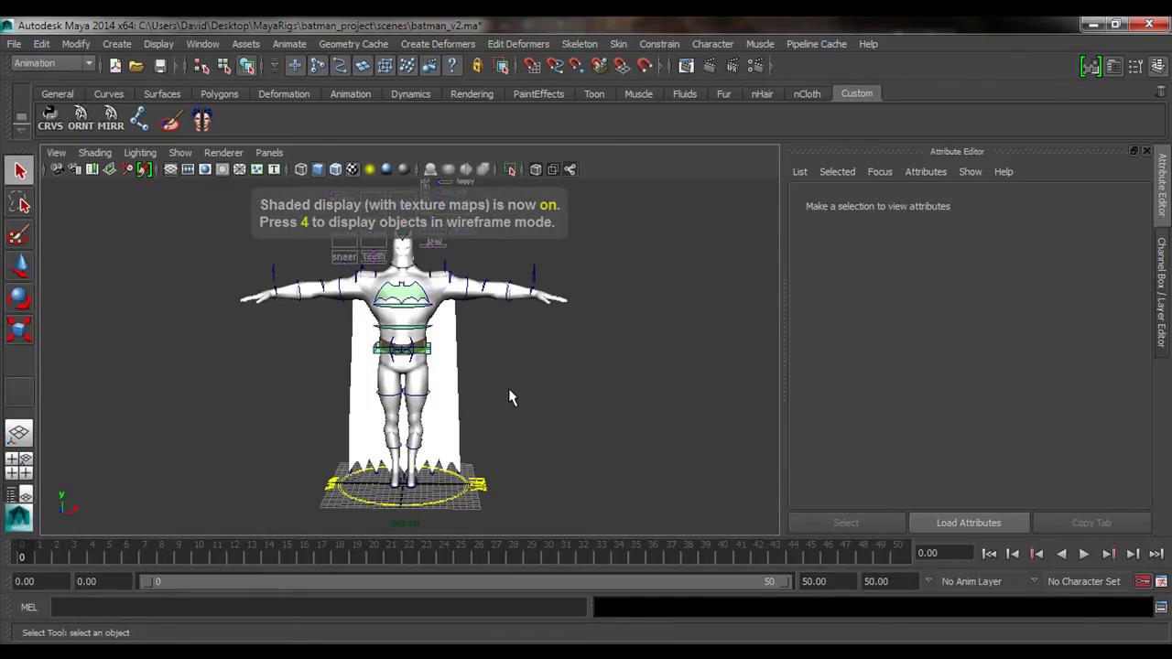
key("5")
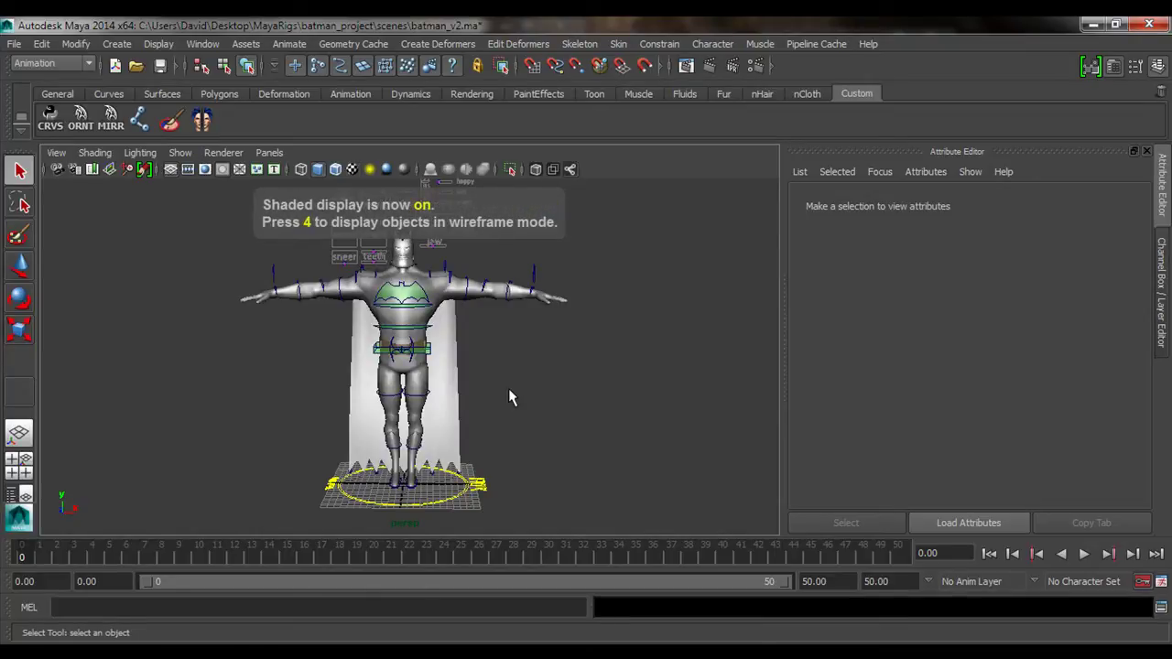
key("6")
key("5")
key("6")
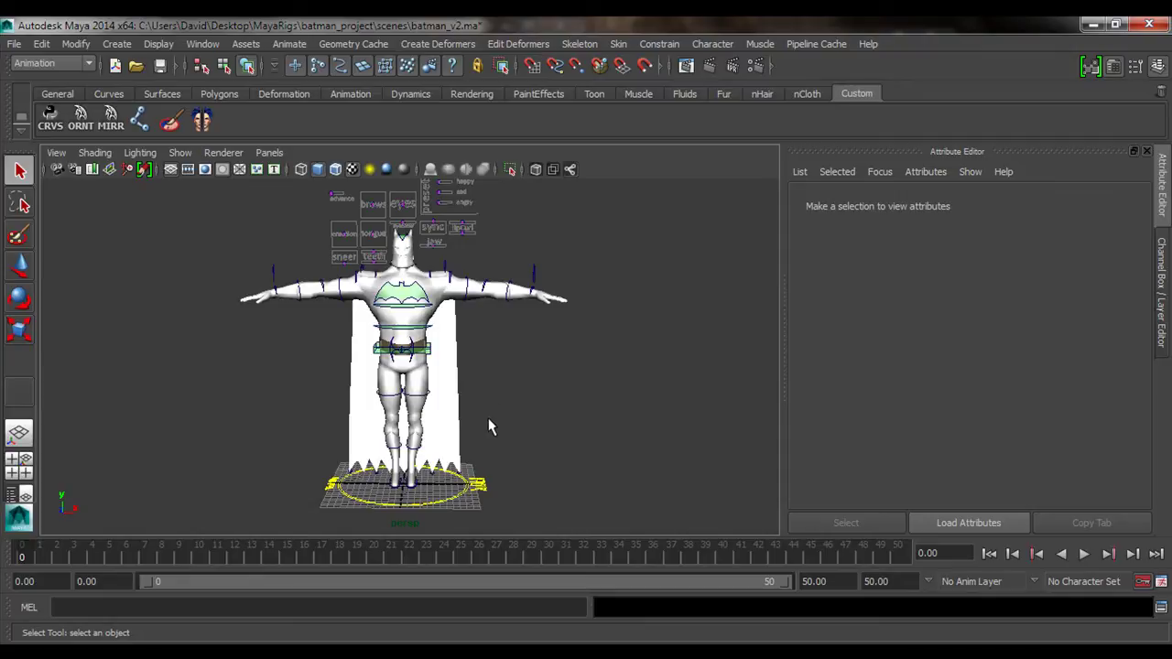
left_click_drag(412, 410, 348, 405, "alt")
right_click_drag(348, 406, 437, 408, "alt")
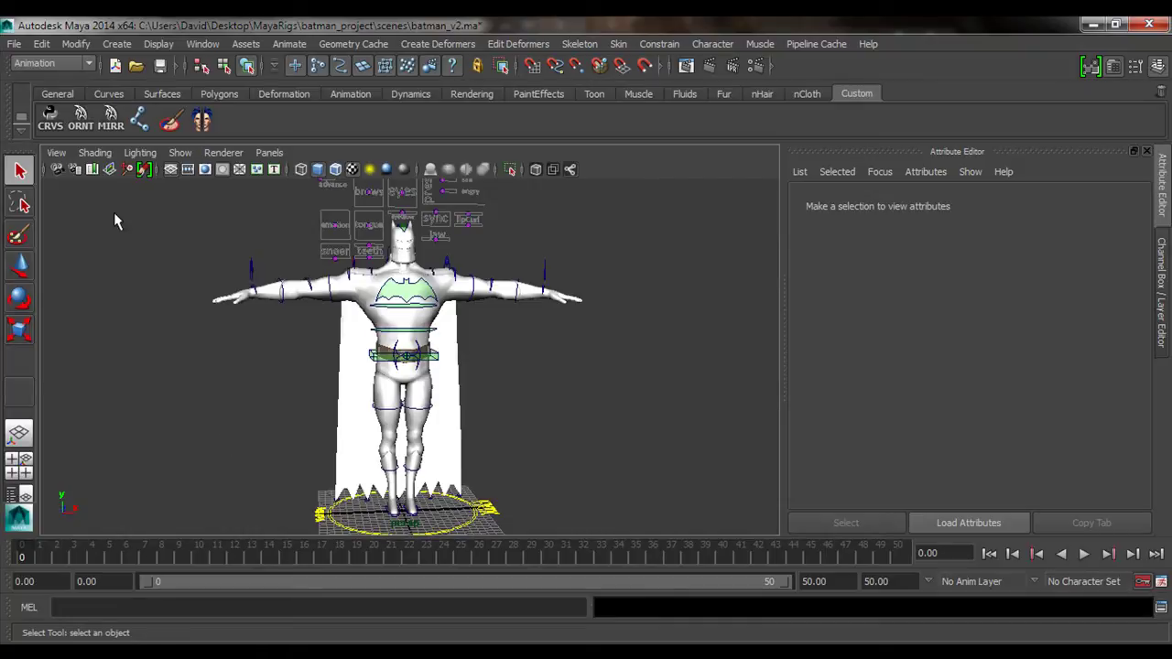
Step: Set the current Maya project to the batman_project folder inside the desktop's MayaRigs folder
left_click(15, 46)
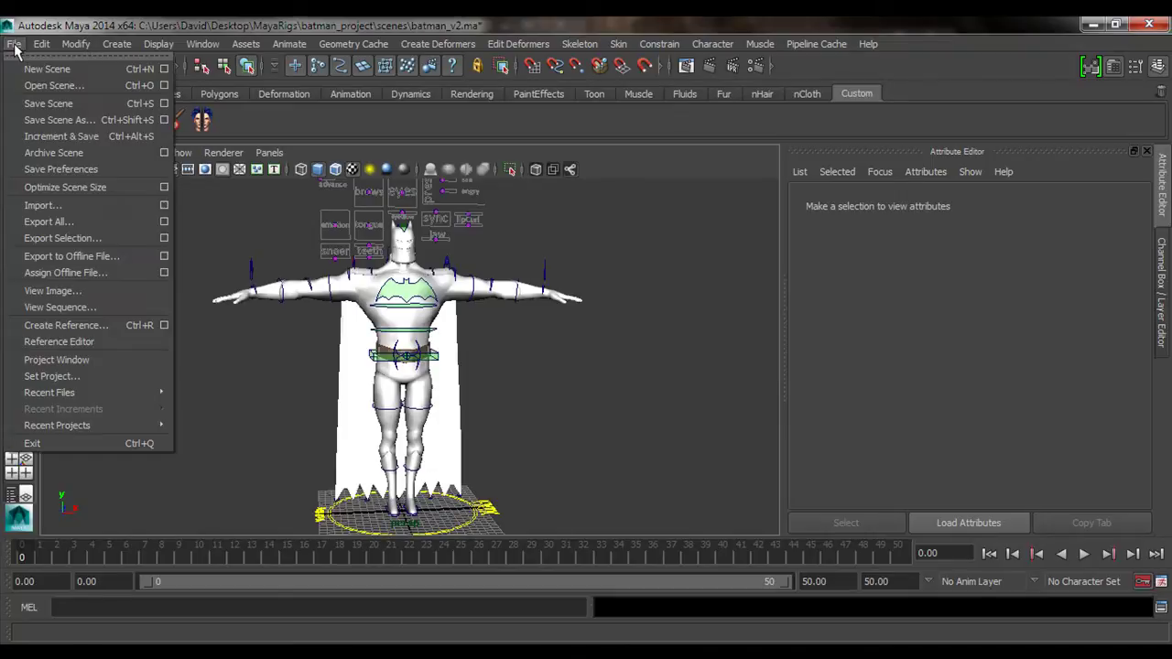
left_click(57, 376)
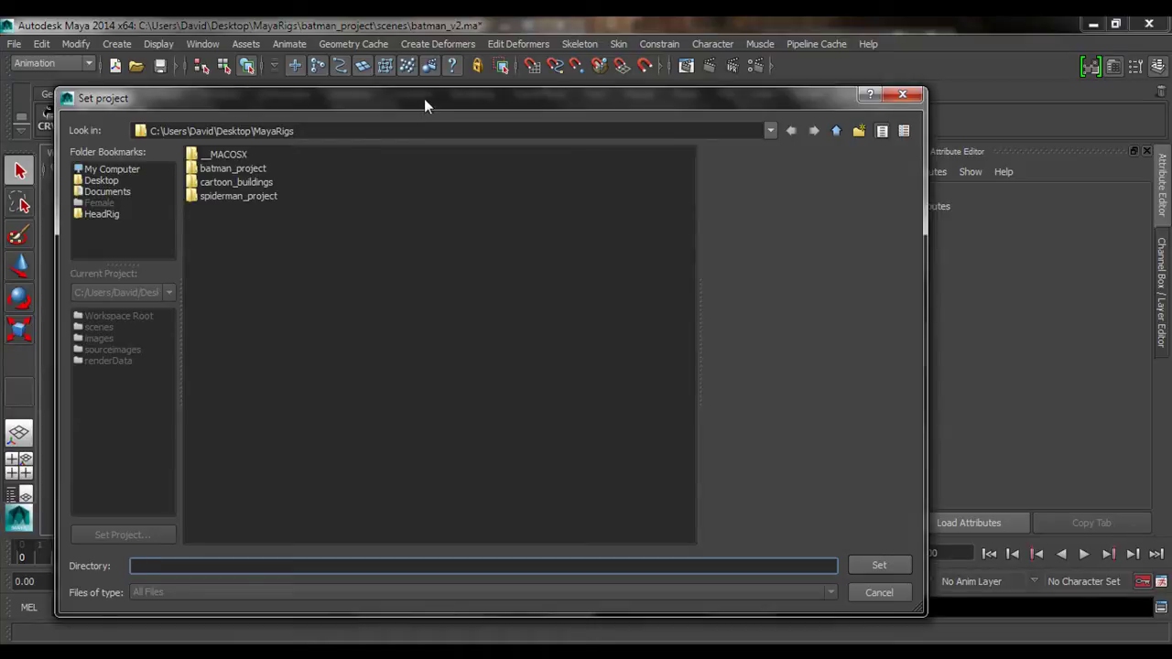
left_click_drag(424, 99, 469, 95)
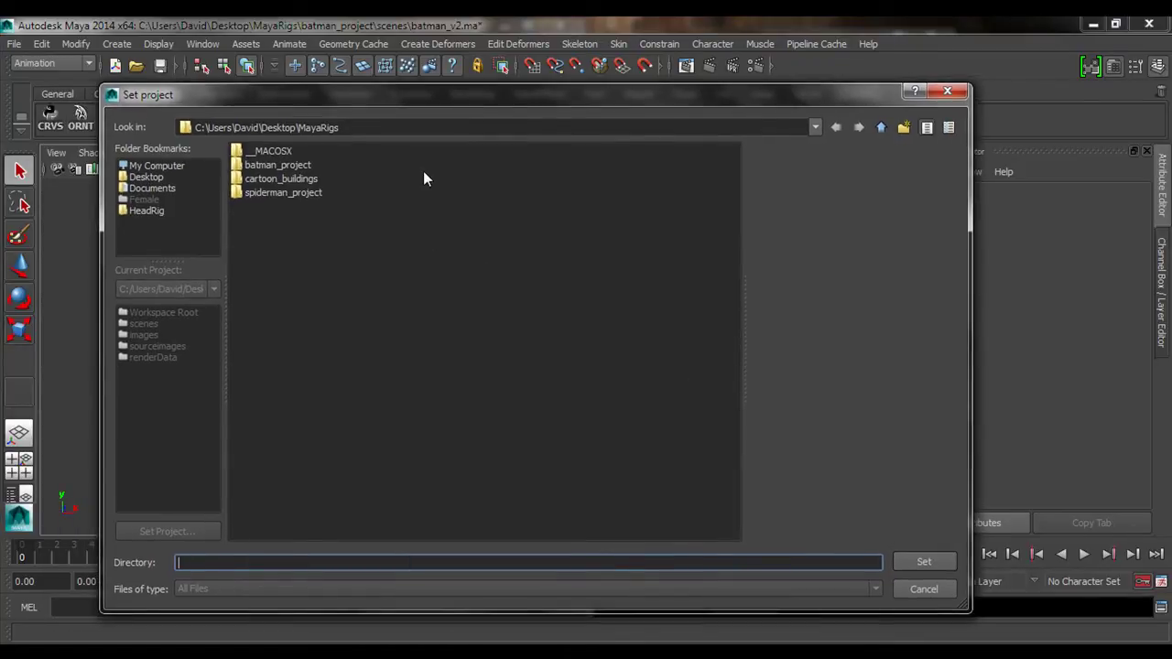
left_click(269, 169)
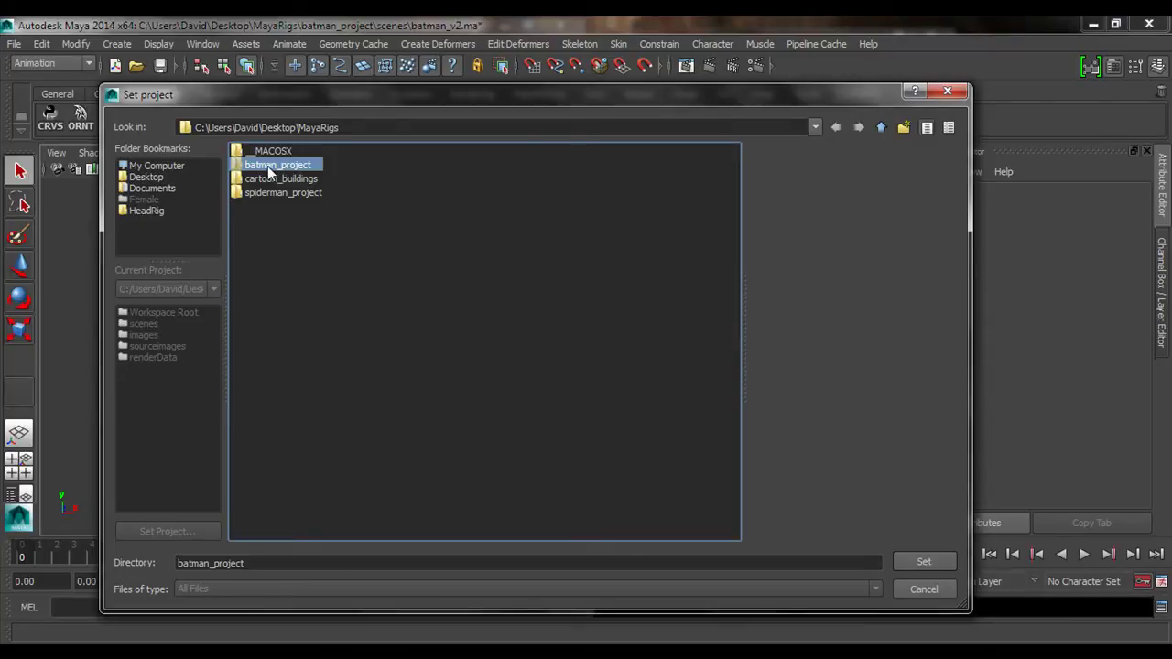
double_click(268, 165)
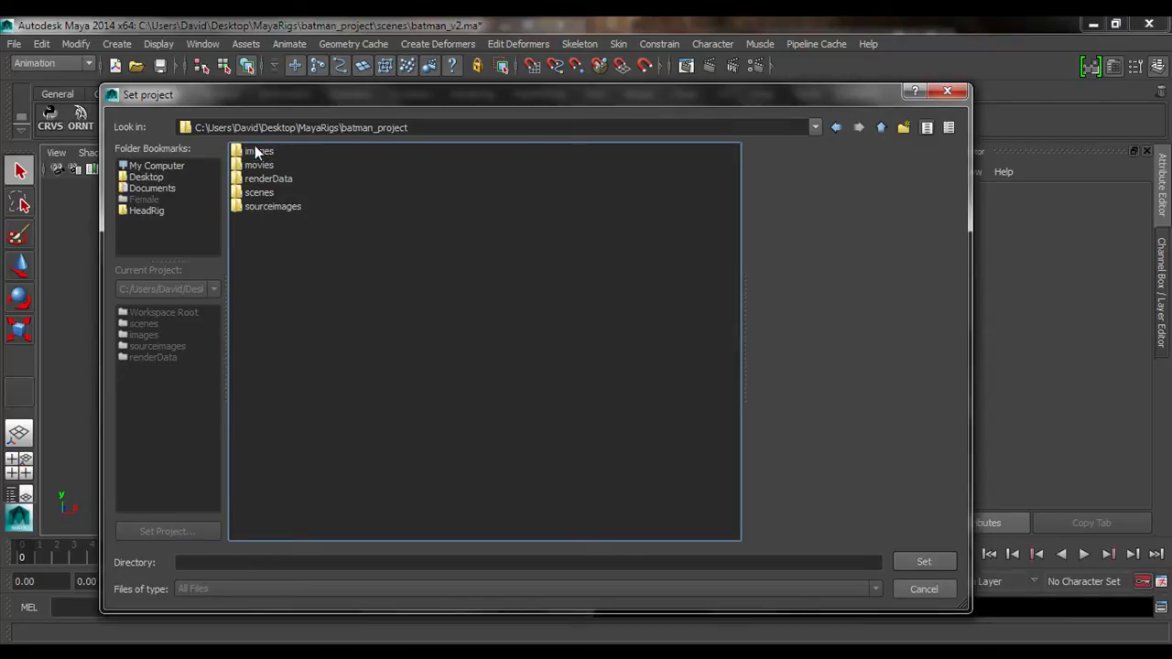
left_click(880, 128)
left_click(285, 165)
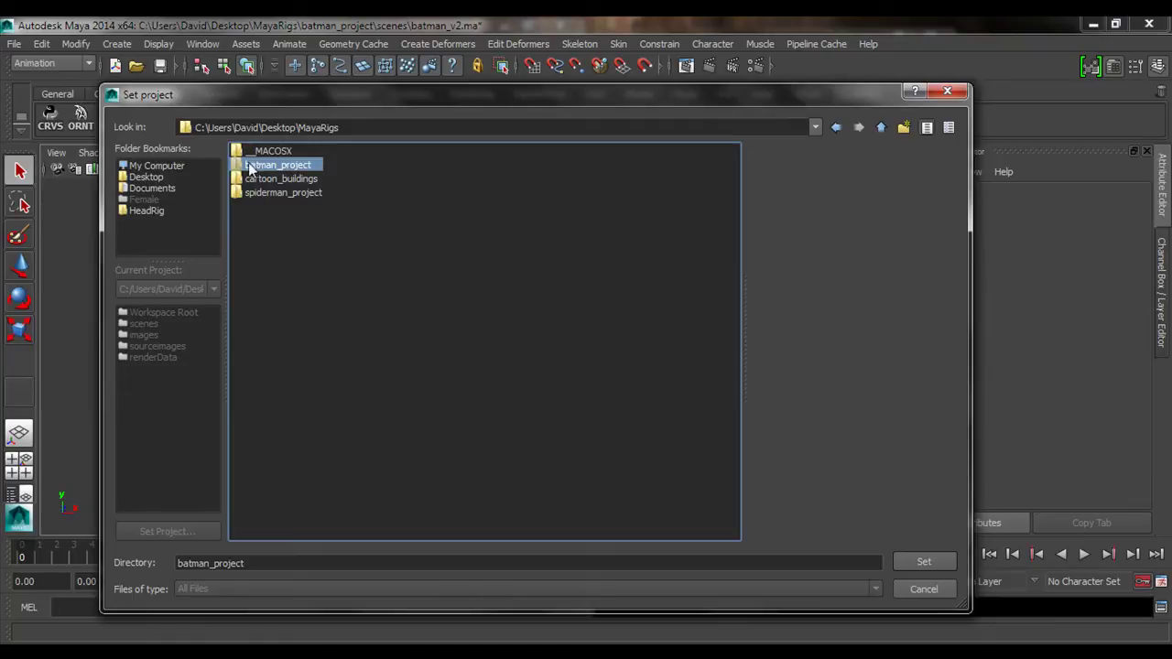
left_click(923, 562)
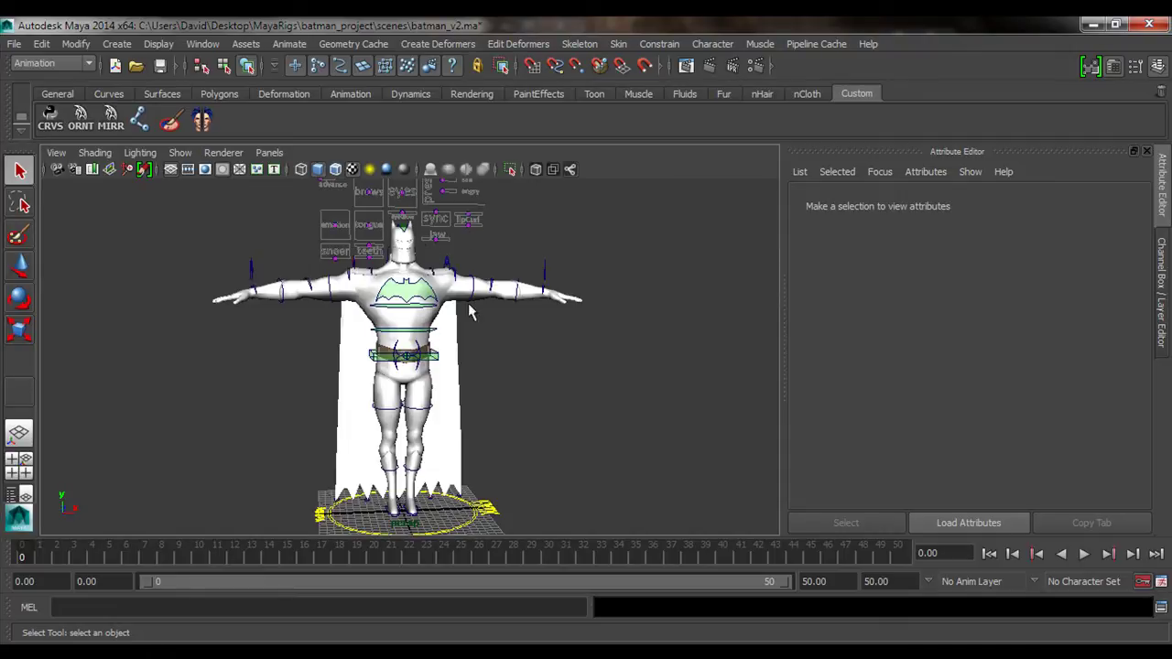
Step: Check the project path in the Open dialog and reopen batman_v2.ma from batman_project's scenes folder, discarding changes to the open scene
left_click(16, 45)
left_click(34, 85)
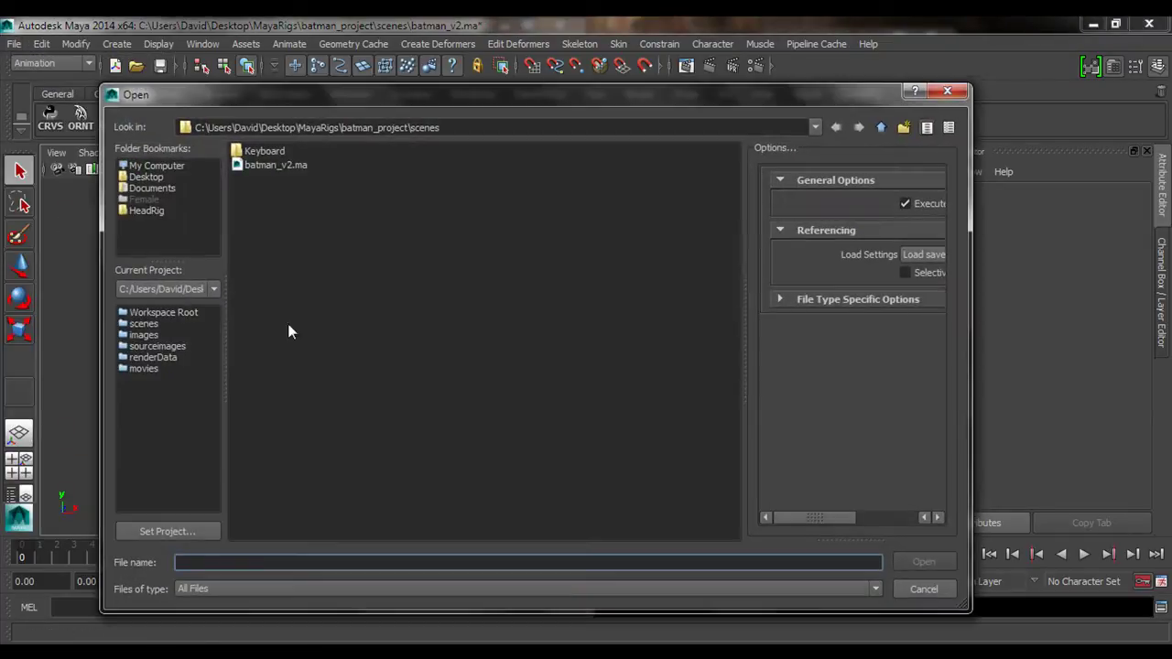
left_click_drag(271, 132, 410, 133)
left_click(297, 127)
left_click(341, 127)
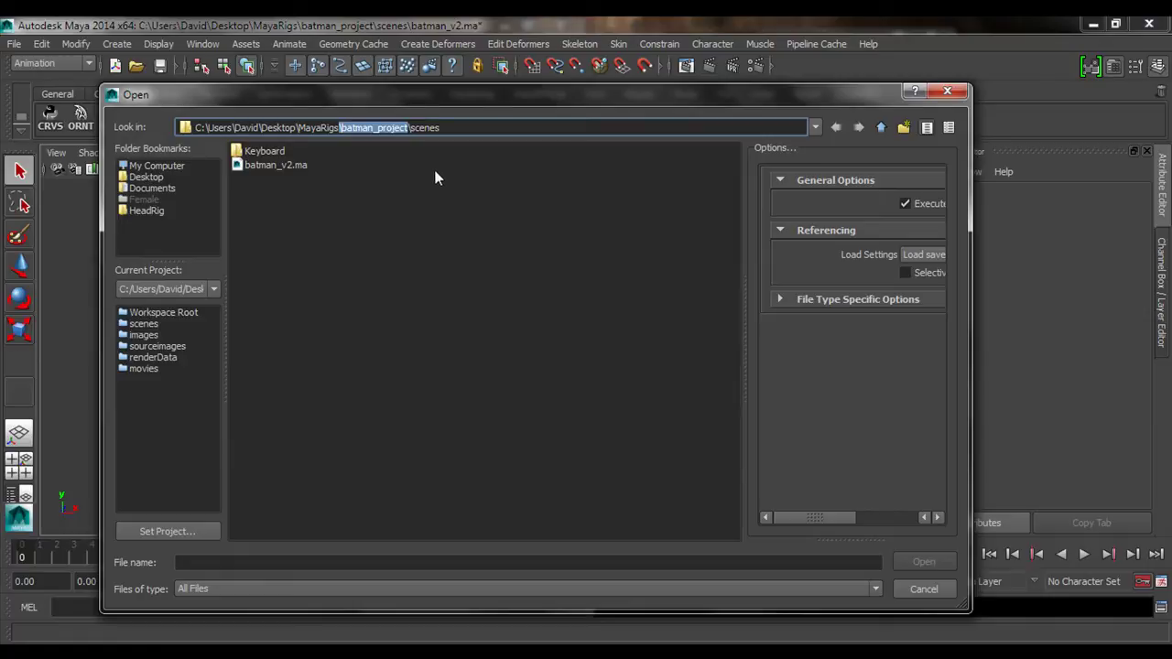
left_click_drag(443, 128, 412, 127)
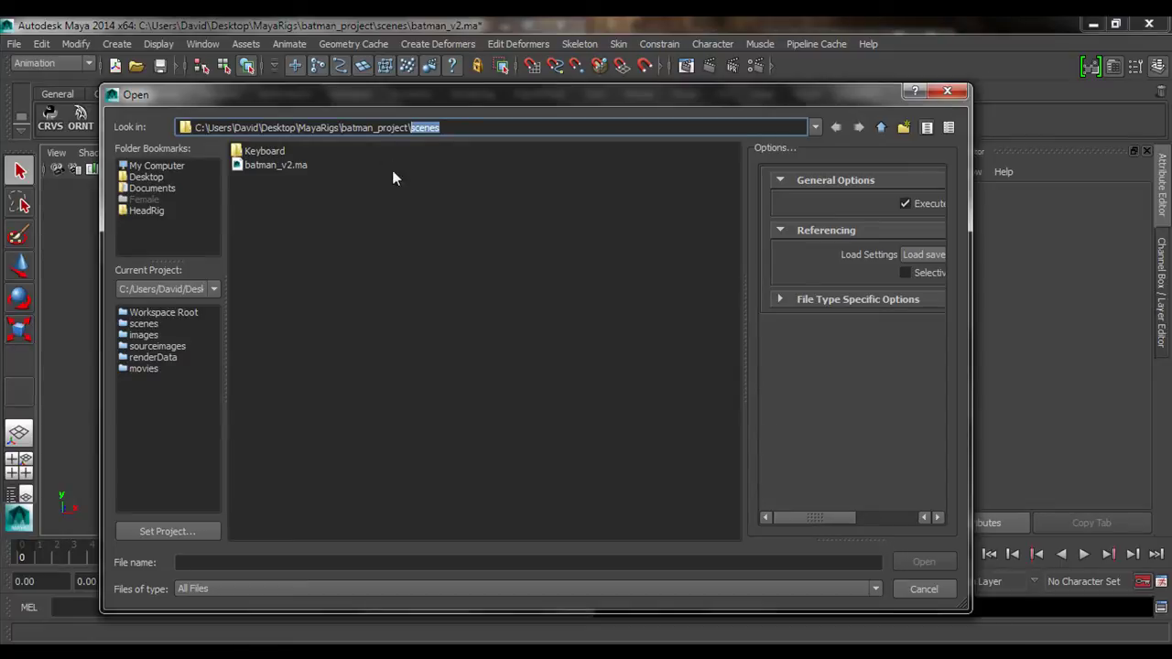
left_click_drag(342, 127, 408, 128)
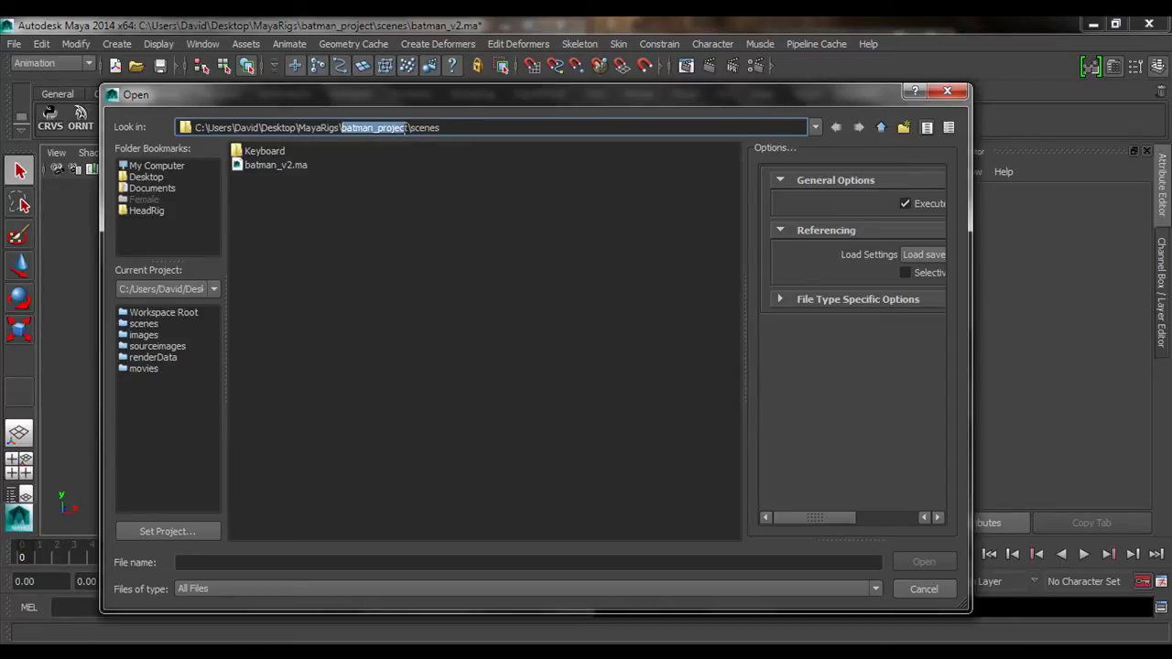
left_click(413, 128)
double_click(413, 128)
left_click(282, 168)
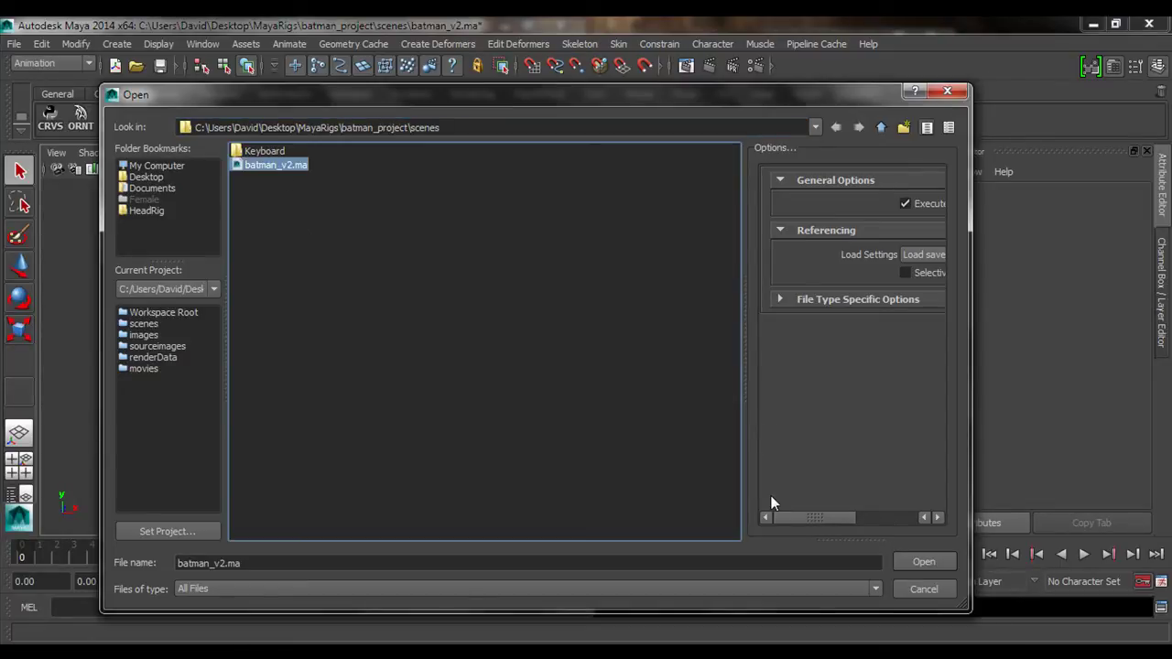
left_click(927, 562)
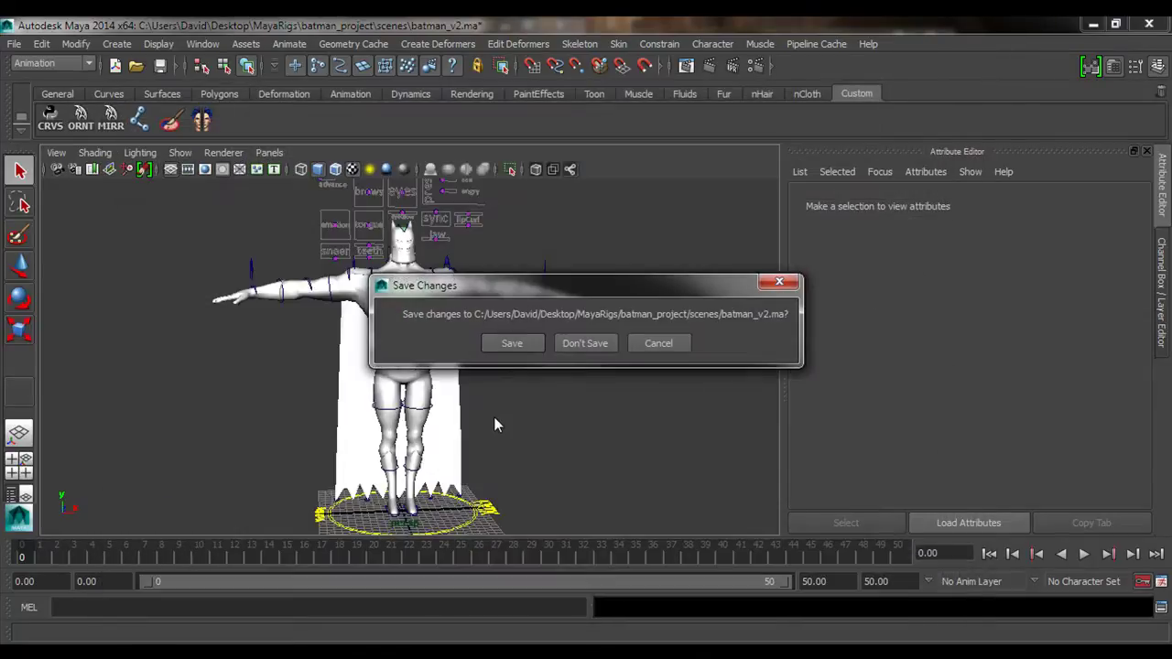
left_click(586, 344)
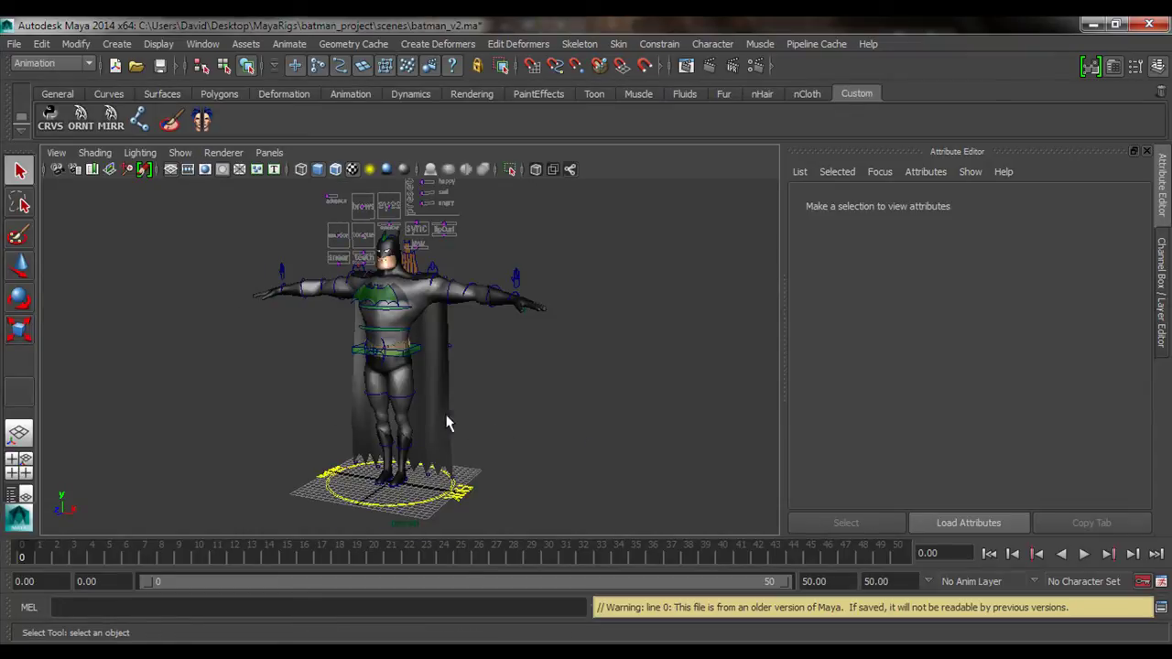
Step: Examine the reloaded Batman rig and its textures from several angles in the perspective view
mouse_move(352, 389)
left_mouse_down("alt")
mouse_move(586, 393)
mouse_move(324, 400)
mouse_move(365, 394)
mouse_move(339, 390)
mouse_move(351, 424)
mouse_move(356, 410)
left_mouse_up("alt")
left_click_drag(441, 423, 397, 411, "alt")
mouse_move(472, 362)
middle_mouse_down("alt")
mouse_move(464, 411)
mouse_move(460, 371)
middle_mouse_up("alt")
left_click_drag(451, 366, 445, 408, "alt")
middle_click_drag(453, 425, 466, 419, "alt")
left_click_drag(466, 420, 438, 428, "alt")
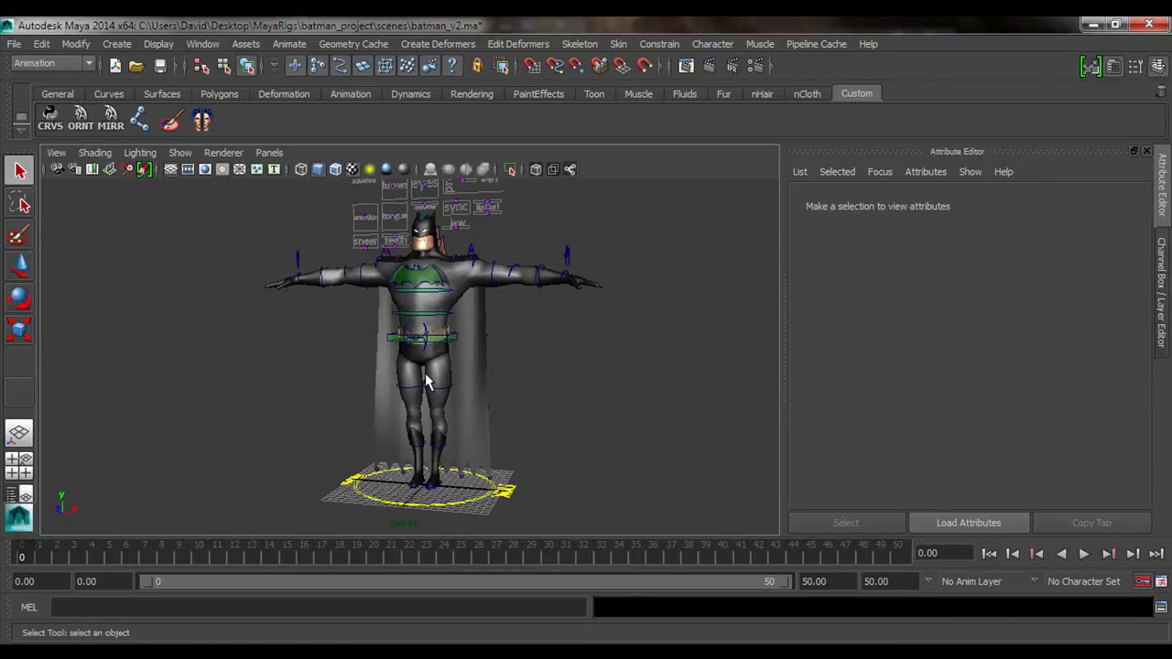
Step: Open spiderman_v1.ma from the scenes folder of spiderman_project, discarding changes to the Batman scene
left_click(17, 46)
left_click(44, 83)
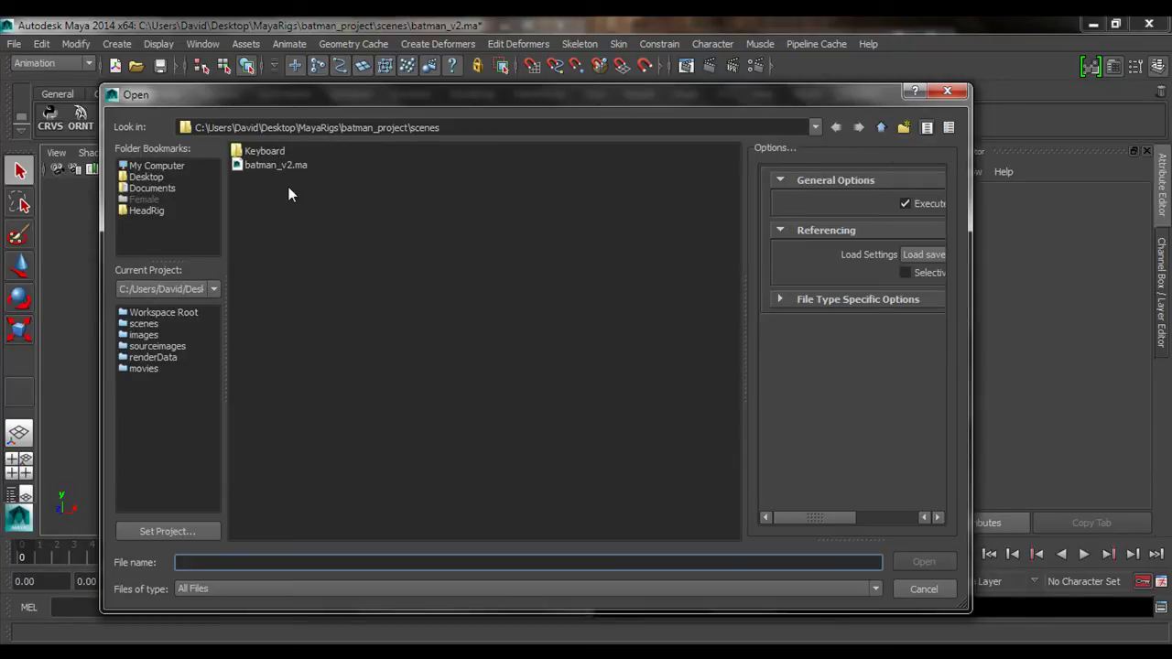
left_click(881, 128)
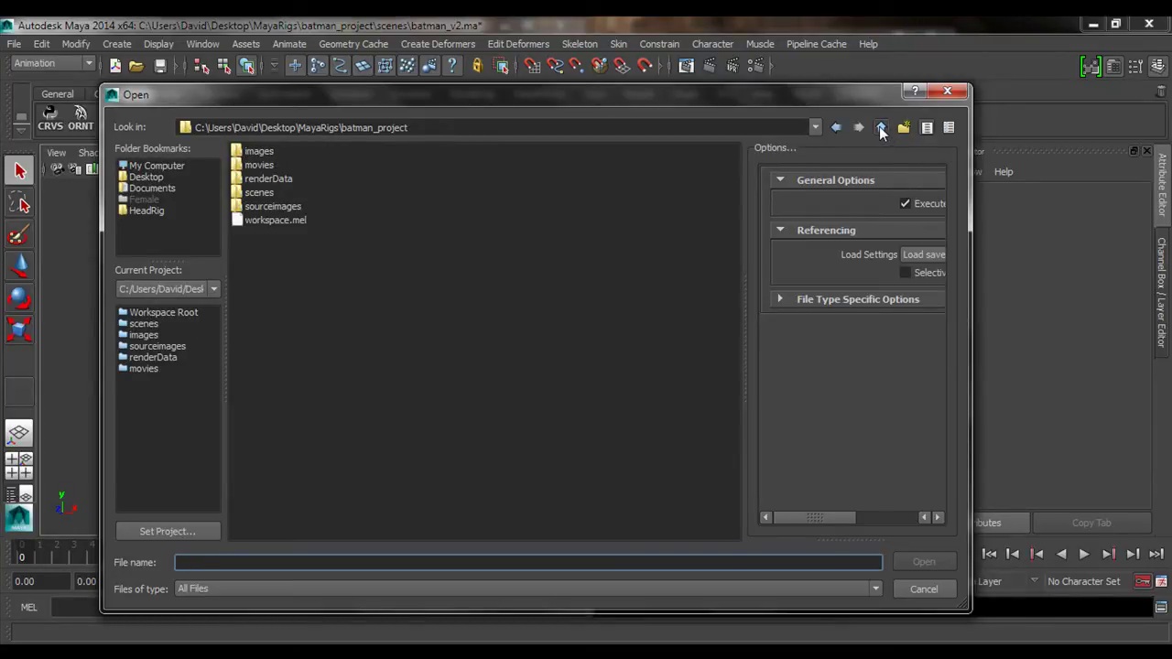
left_click(881, 129)
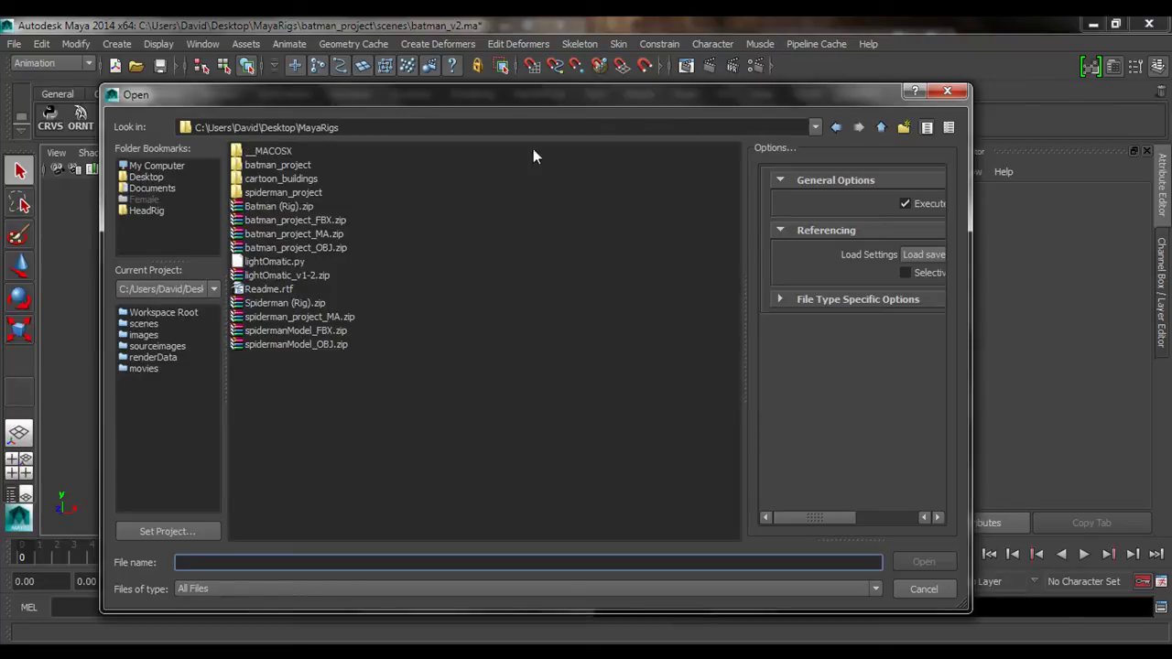
double_click(264, 192)
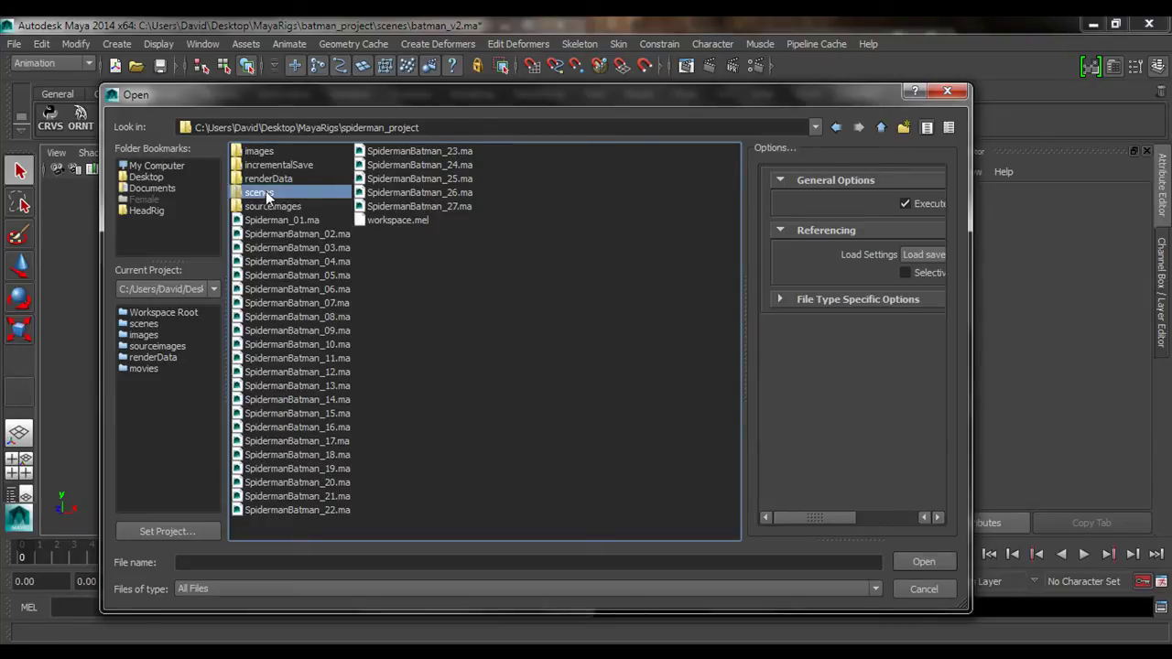
double_click(261, 193)
left_click(267, 166)
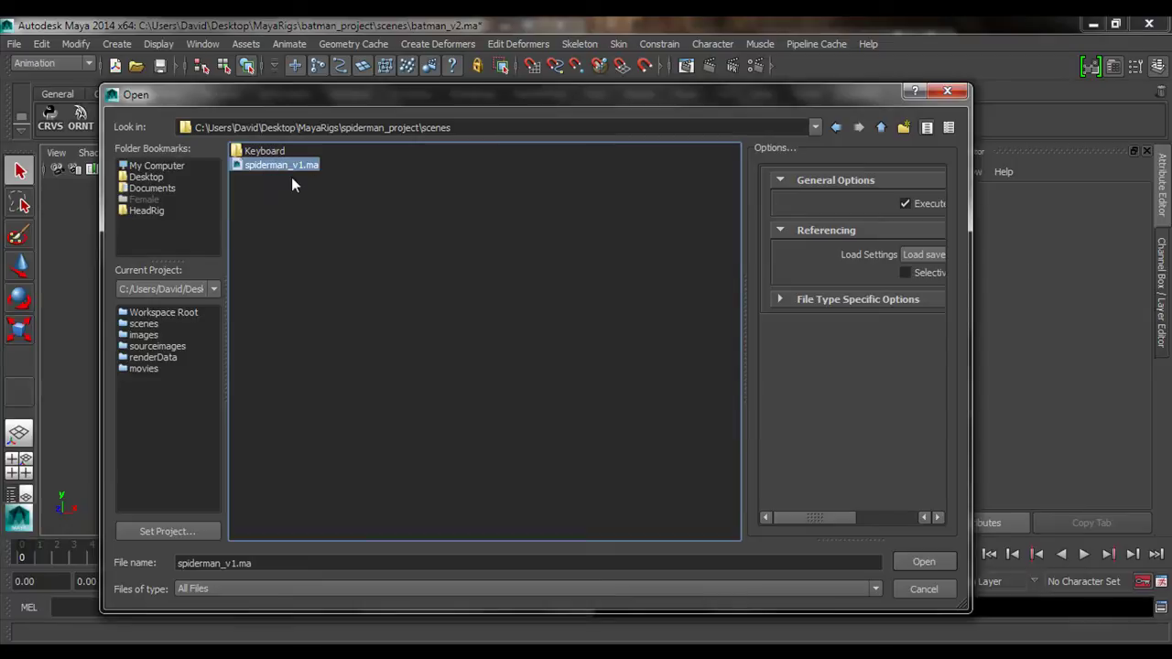
left_click(921, 562)
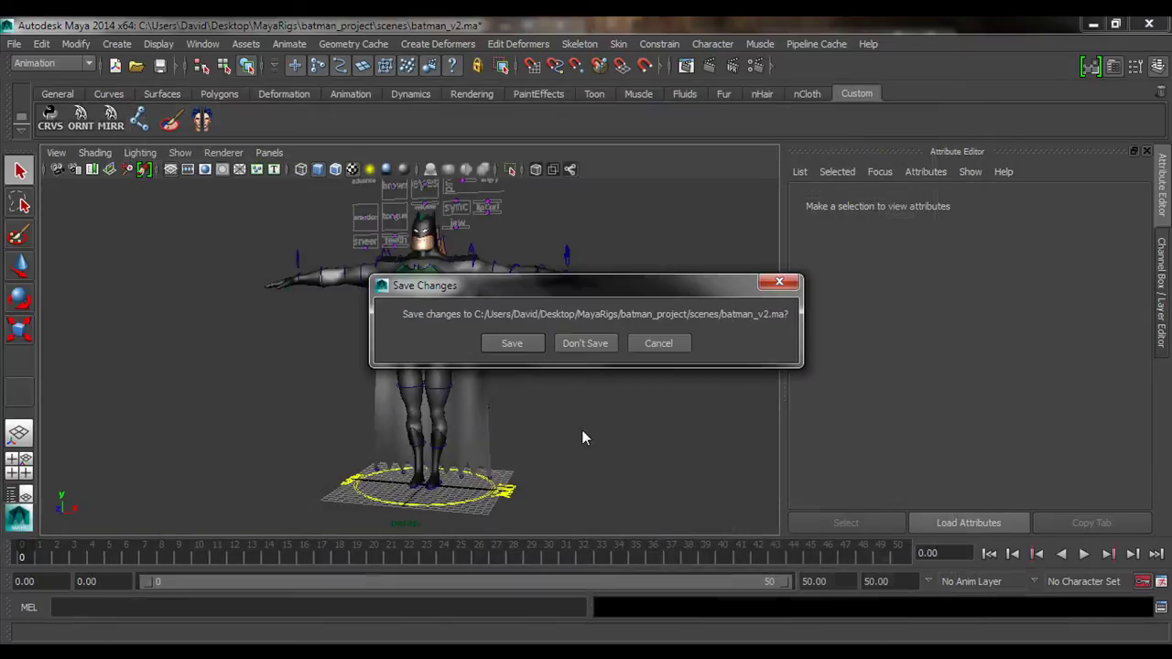
left_click(597, 342)
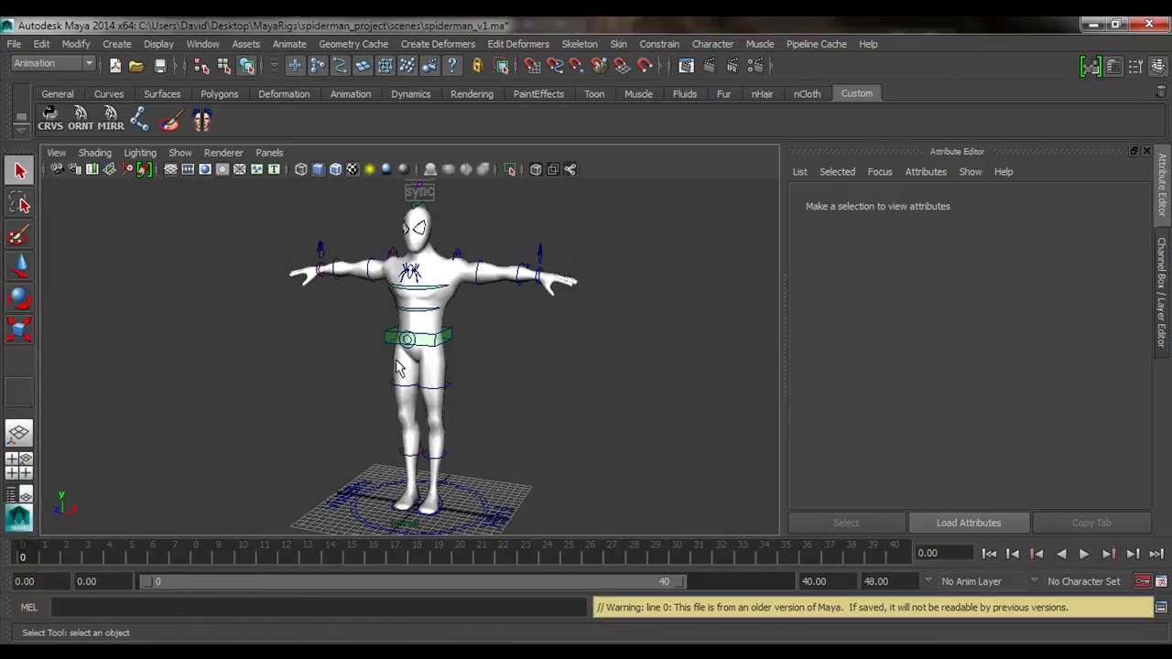
Step: View the Spider-Man rig from the front, compare plain shaded with textured display, and keep textured display on
left_click_drag(590, 353, 327, 381, "alt")
left_click_drag(457, 371, 400, 376, "alt")
mouse_move(460, 308)
left_mouse_down("alt")
mouse_move(533, 374)
mouse_move(527, 358)
left_mouse_up("alt")
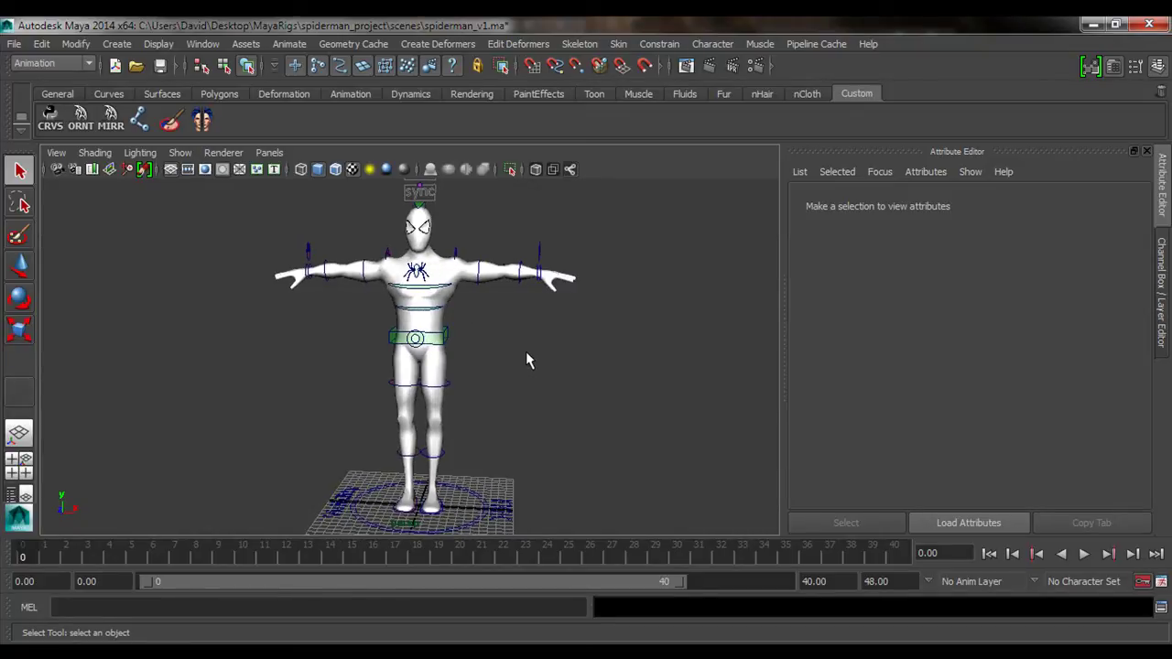
key("5")
key("6")
key("5")
key("6")
key("5")
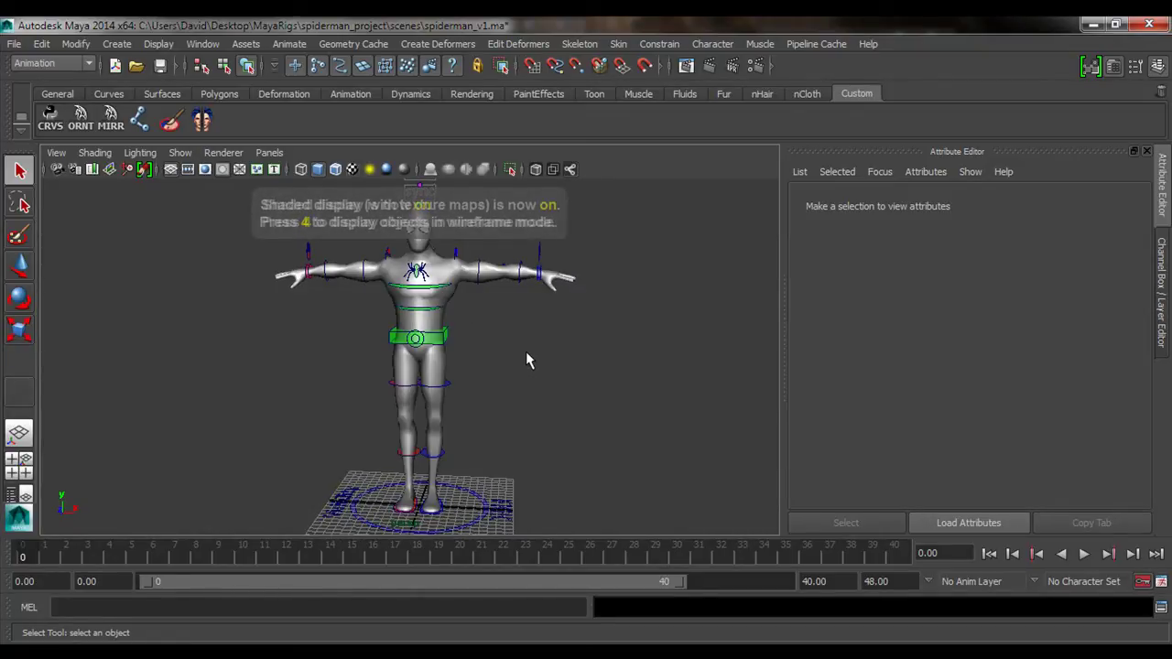
key("6")
key("5")
key("6")
key("5")
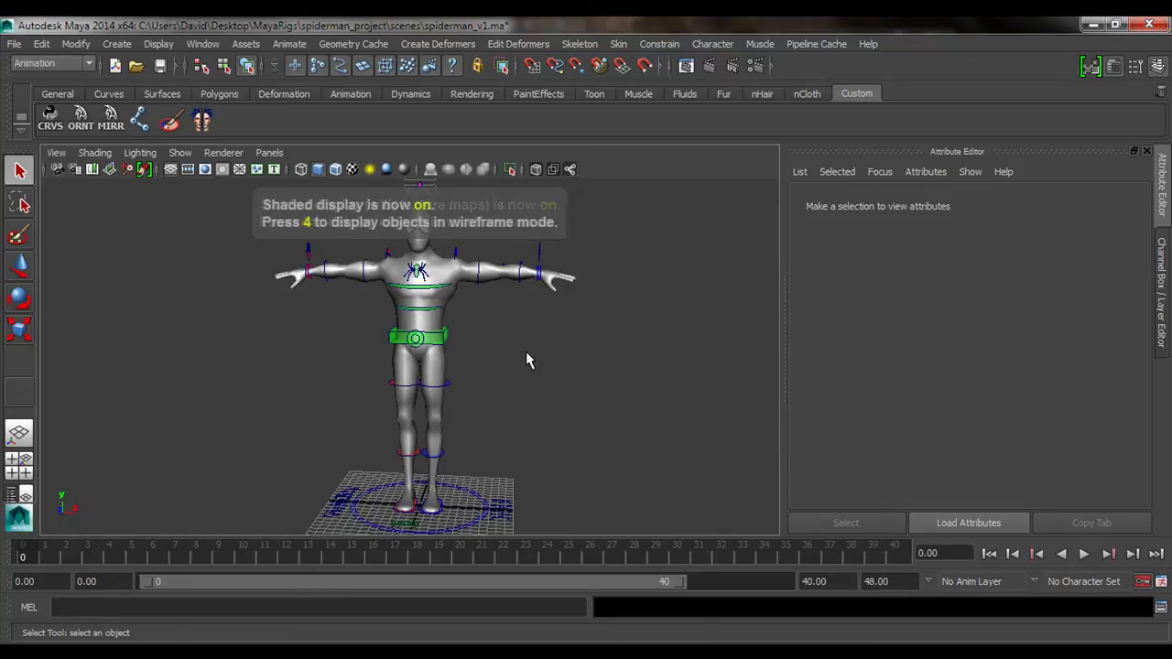
key("6")
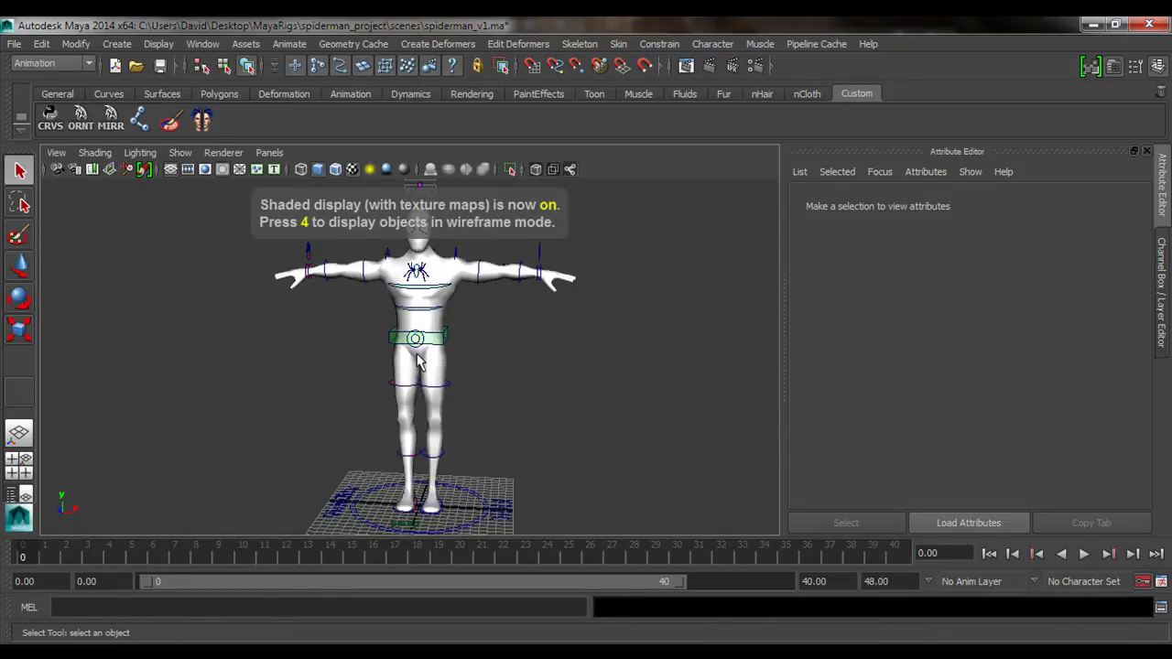
Step: Open the Hypershade over the viewport and list the Spider-Man scene's textures
left_click(203, 43)
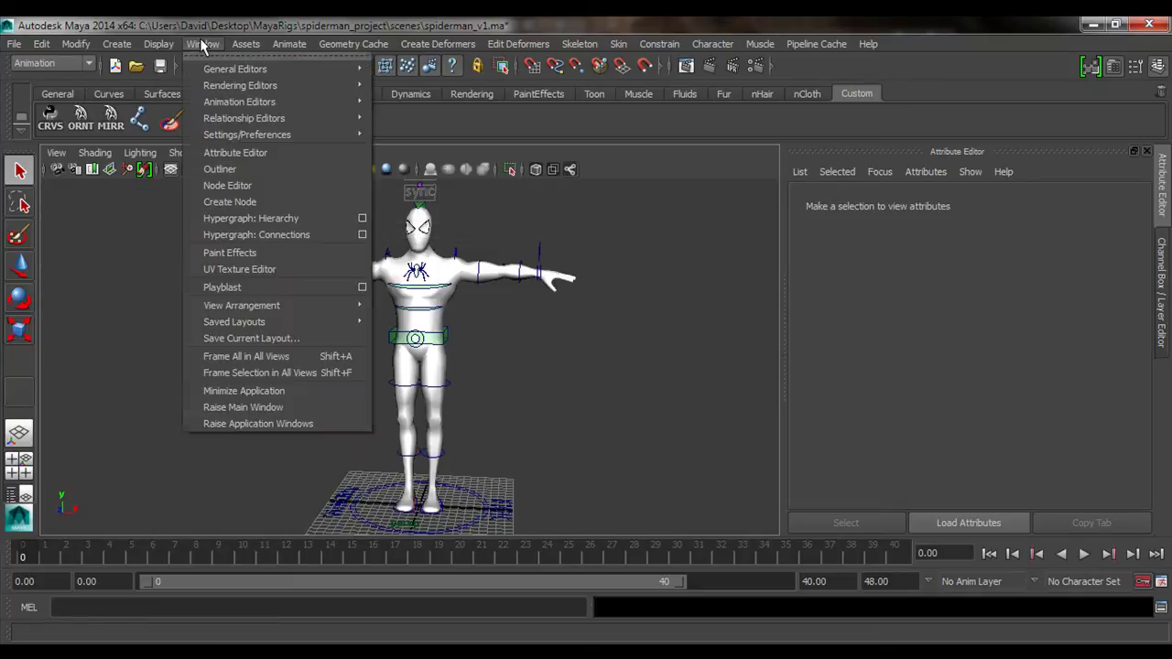
mouse_move(247, 84)
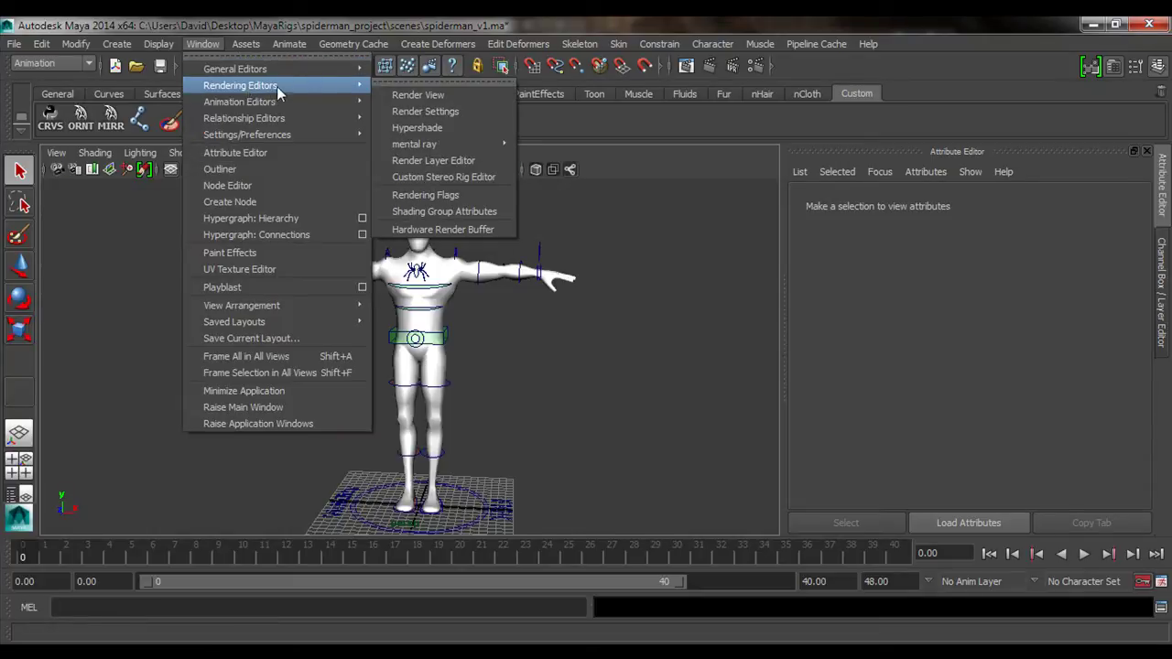
left_click(421, 129)
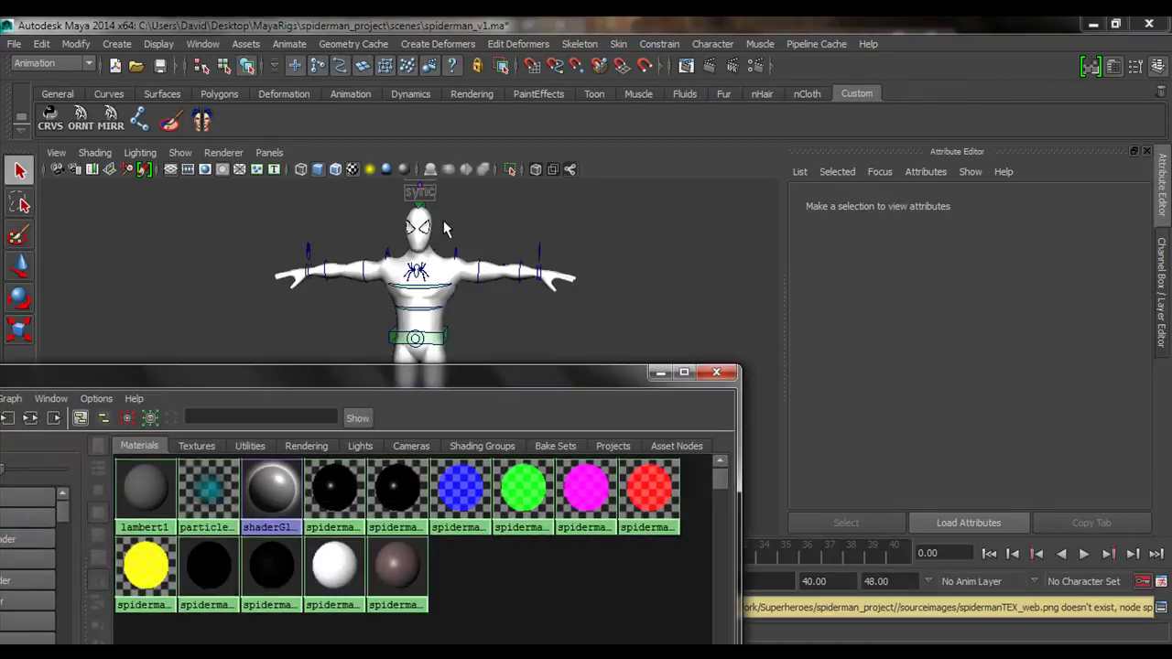
left_click_drag(371, 371, 622, 153)
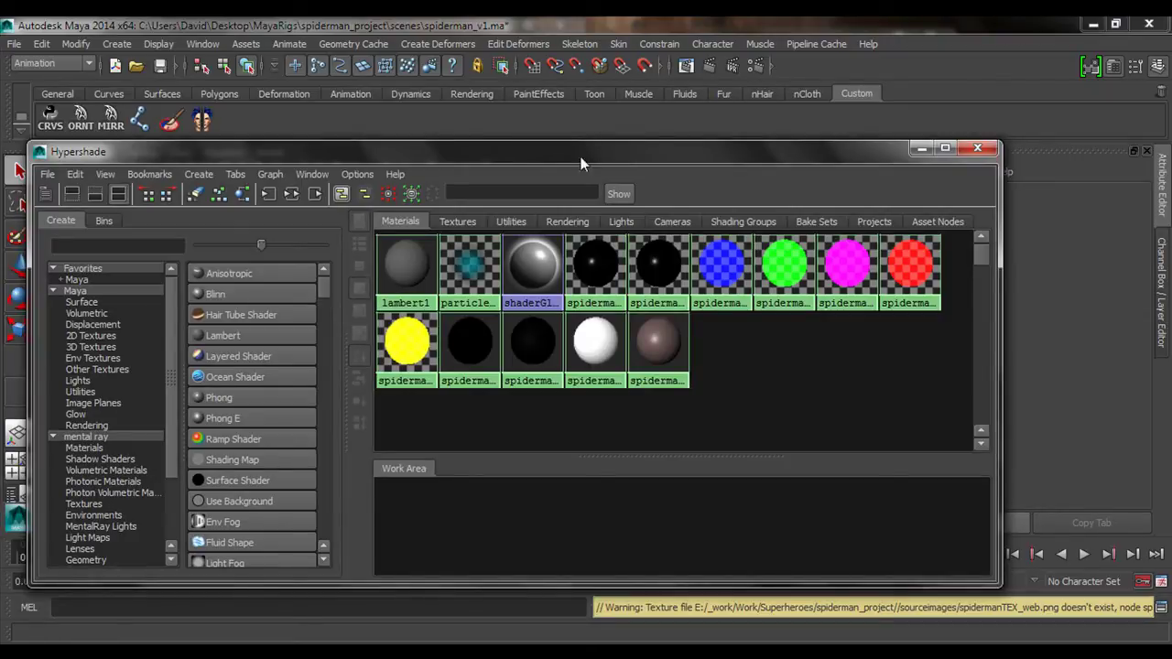
left_click(457, 223)
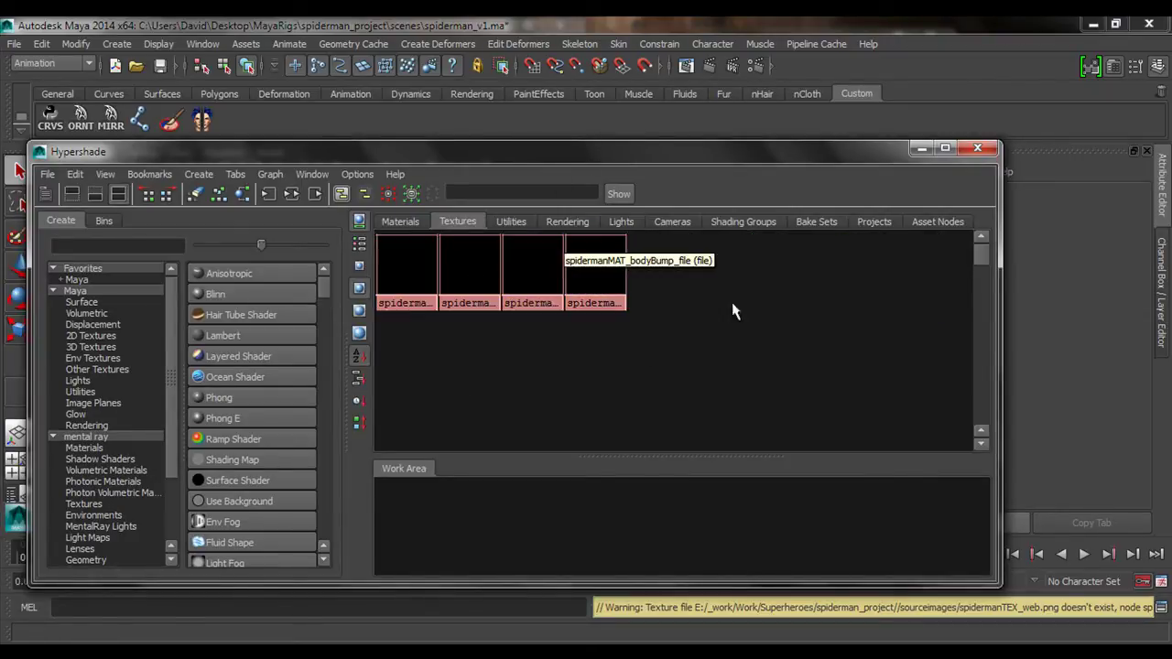
Step: Move the Hypershade clear of the Attribute Editor and inspect the attributes of the spidermanMAT_bodyColor_file and spidermanMAT_R_webColor_file textures
left_click_drag(613, 156, 612, 142)
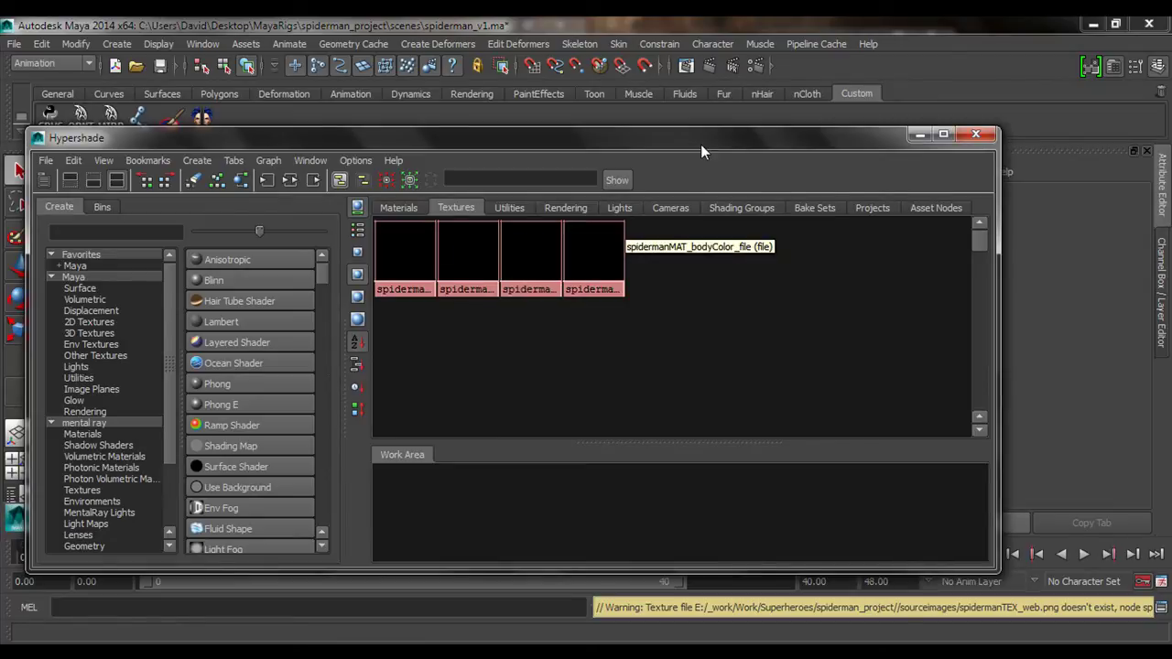
left_click_drag(700, 144, 461, 145)
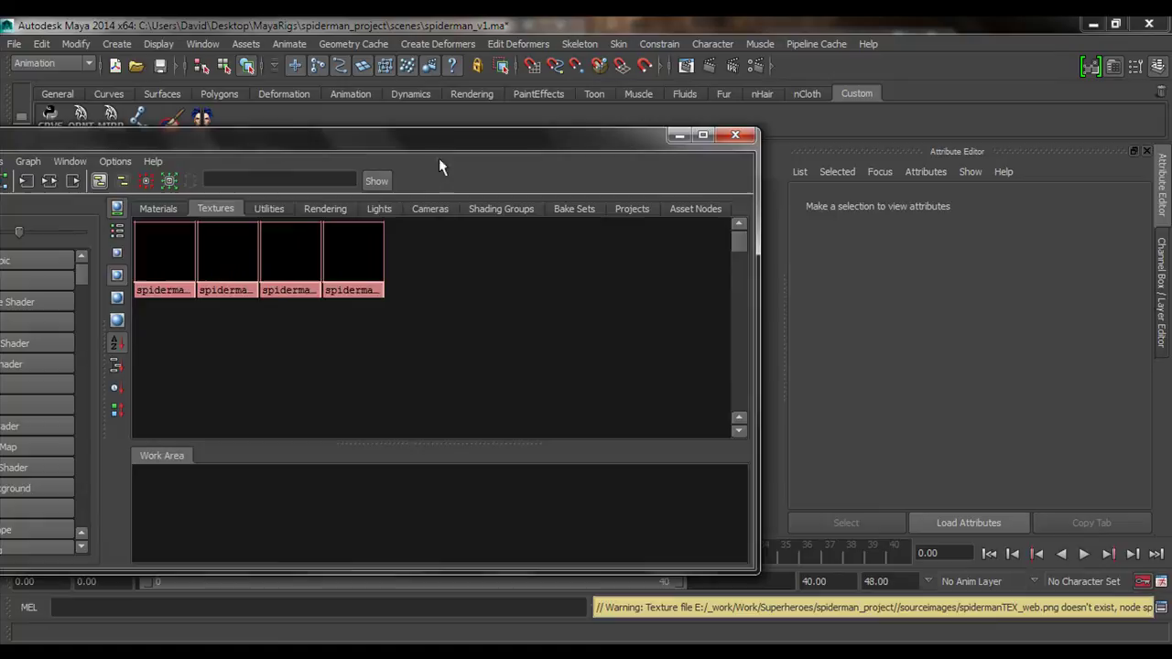
left_click(359, 262)
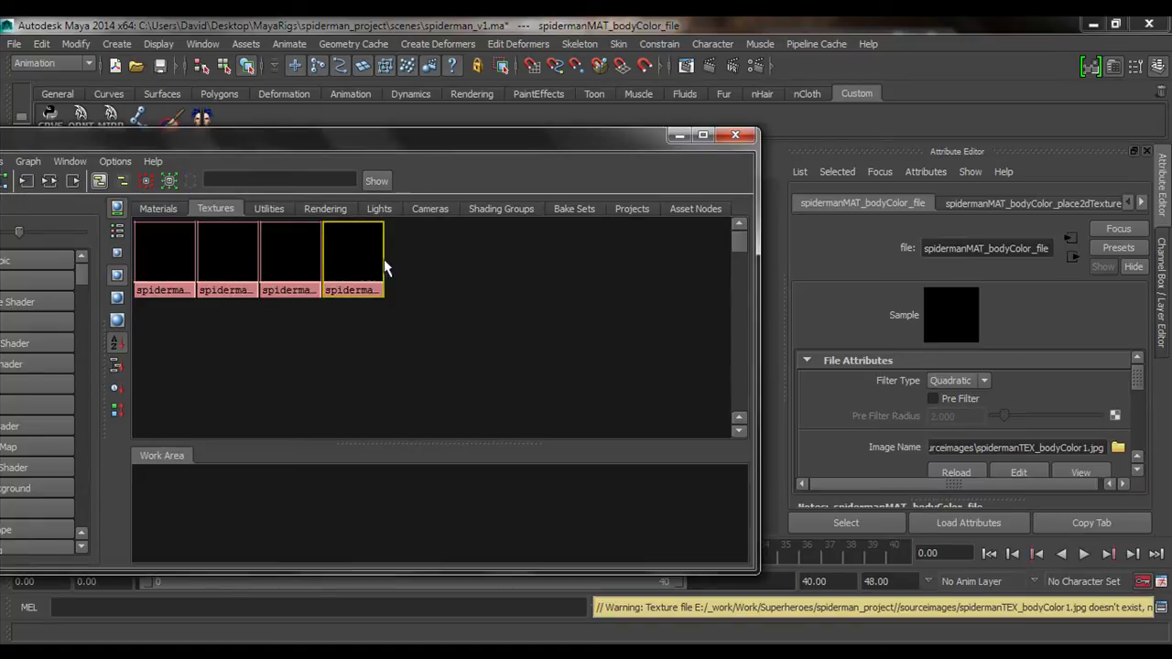
left_click(233, 253)
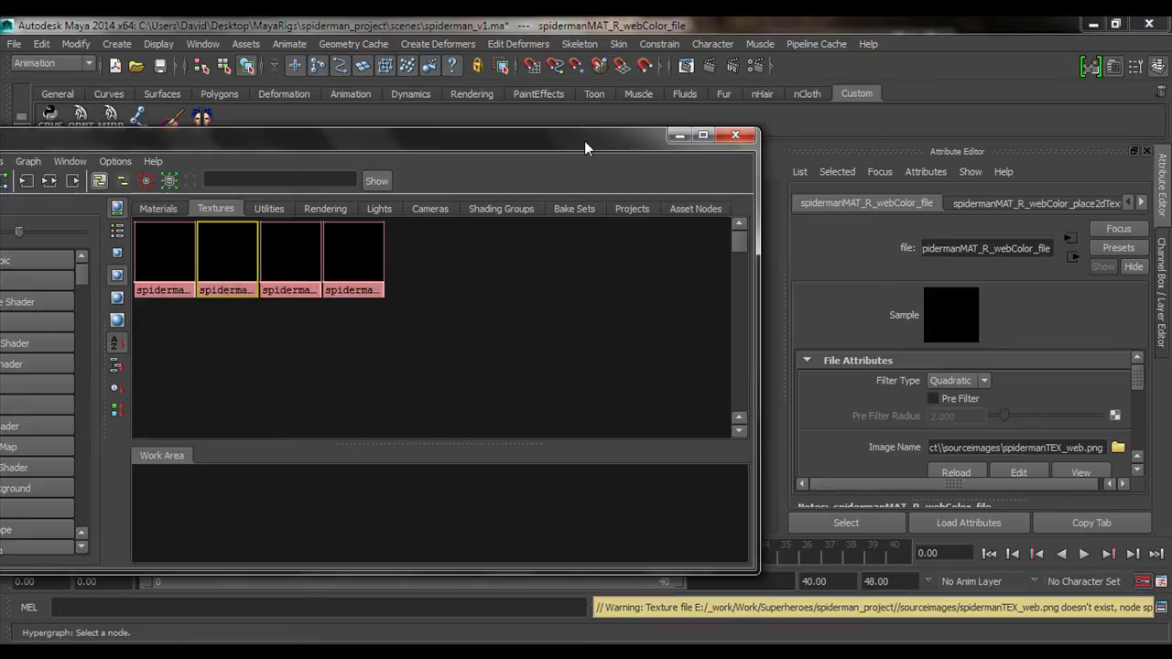
Step: Move the Hypershade further aside and examine the full image path and file name of the spidermanMAT_R_webColor_file texture
left_click_drag(584, 141, 426, 147)
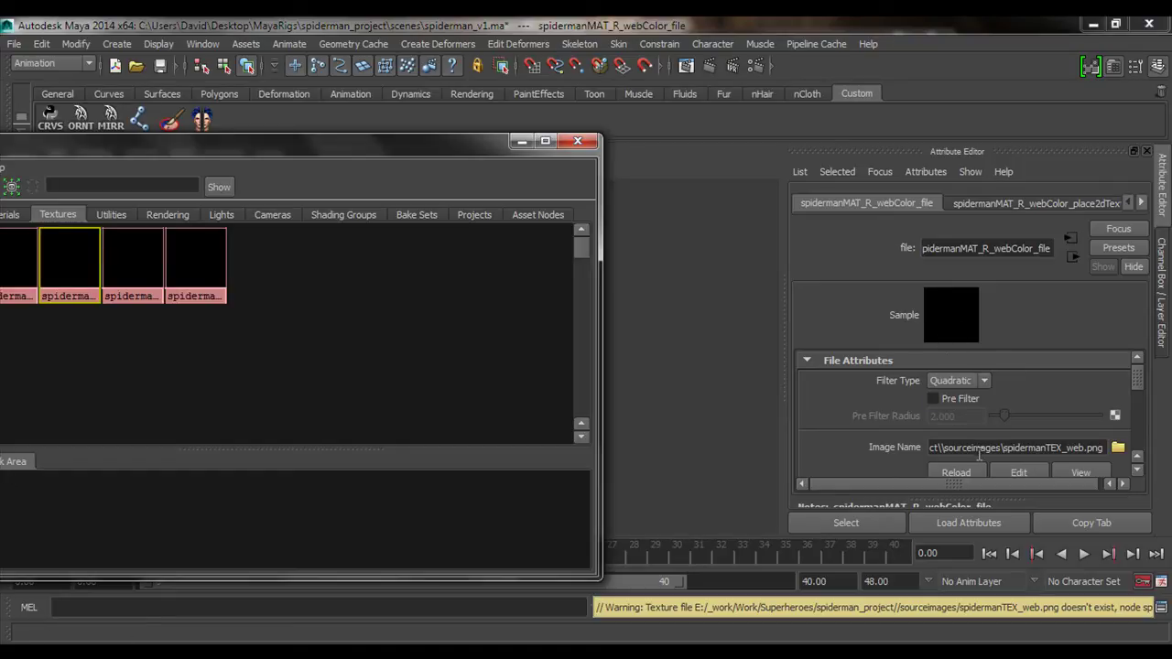
left_click_drag(973, 450, 1032, 449)
left_click(944, 447)
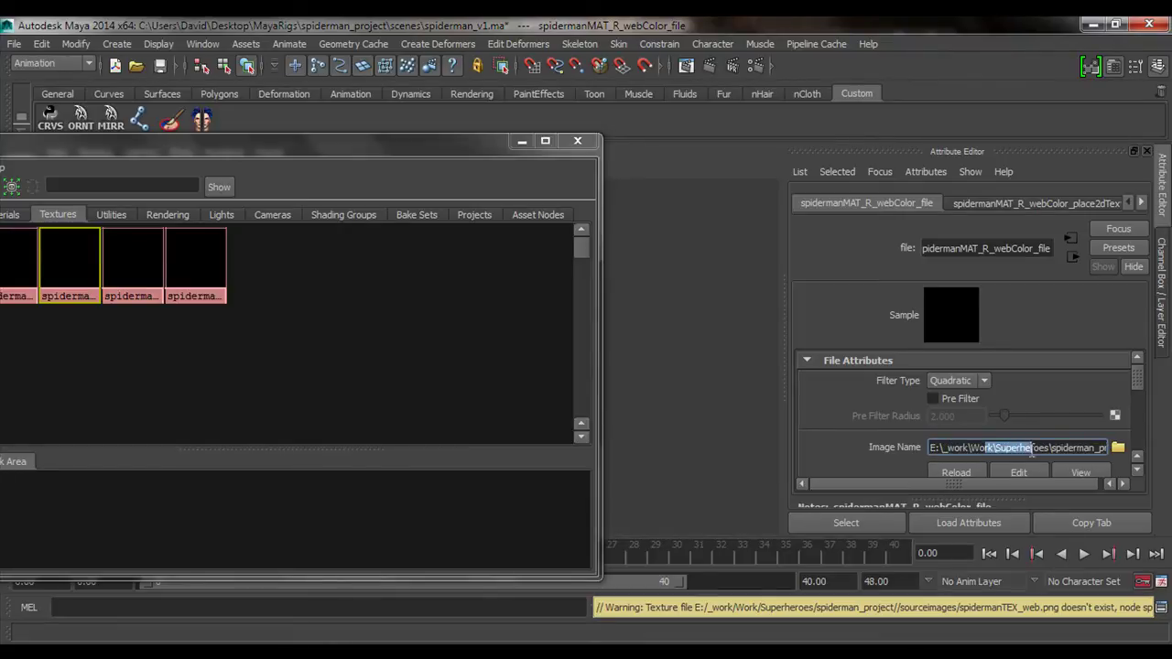
triple_click(1007, 448)
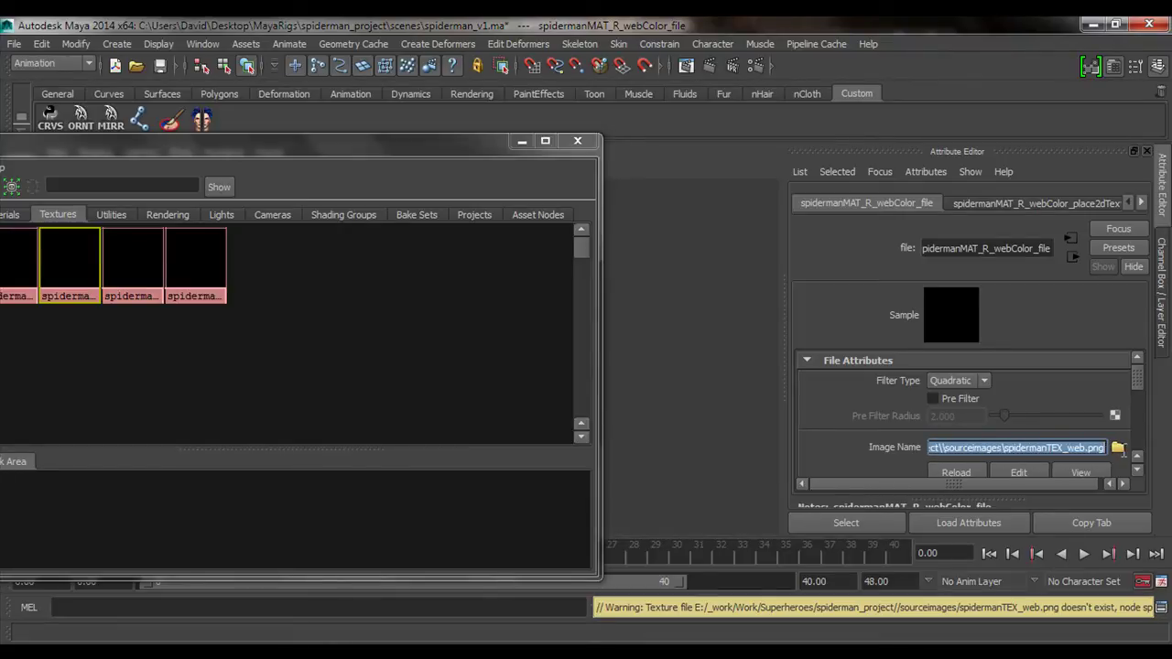
left_click(1005, 448)
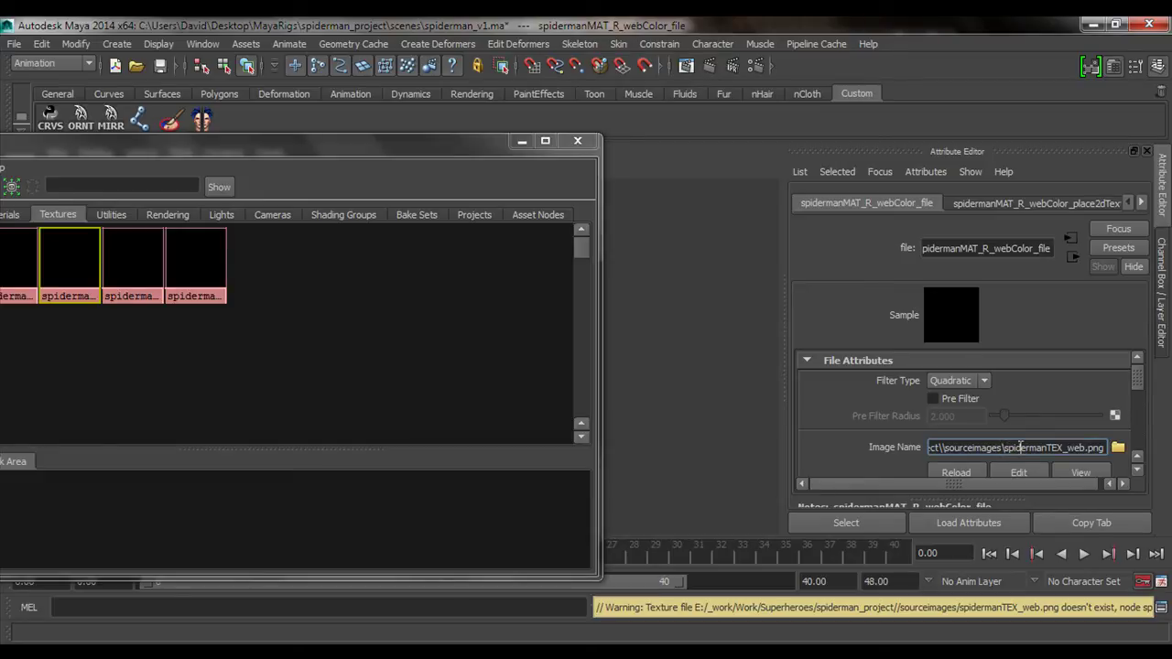
left_click_drag(1006, 448, 1105, 448)
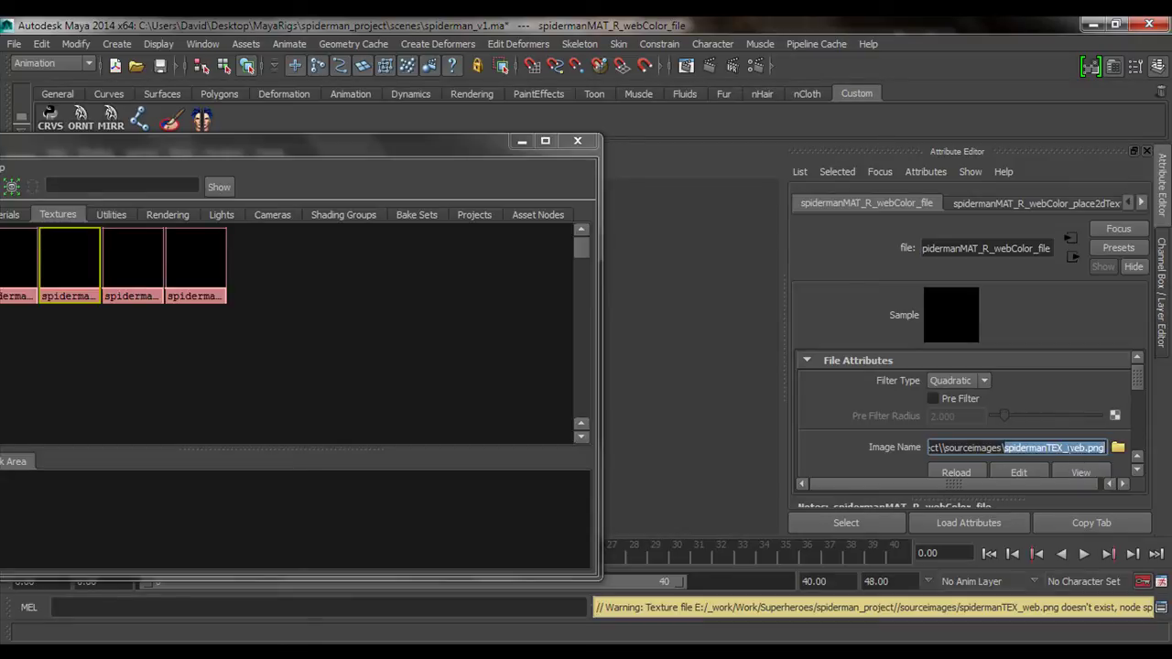
Step: Relink the spidermanMAT_R_webColor_file texture to spidermanTEX_web.png in the sourceimages folder of spiderman_project
left_click(1118, 448)
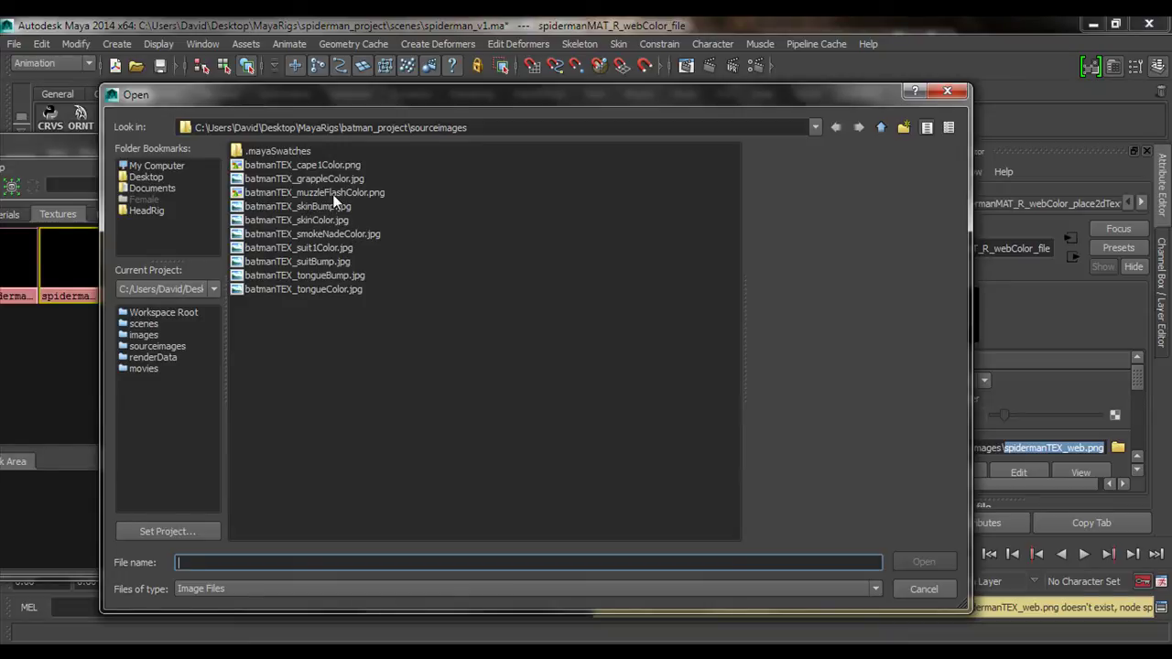
left_click(880, 128)
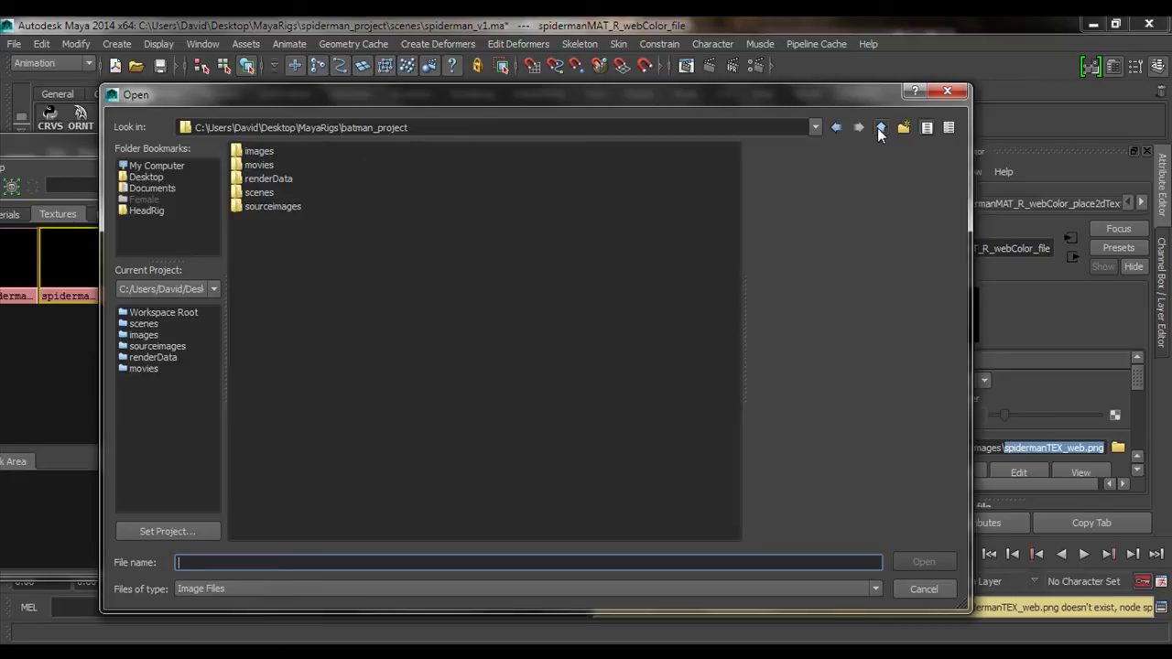
left_click(880, 129)
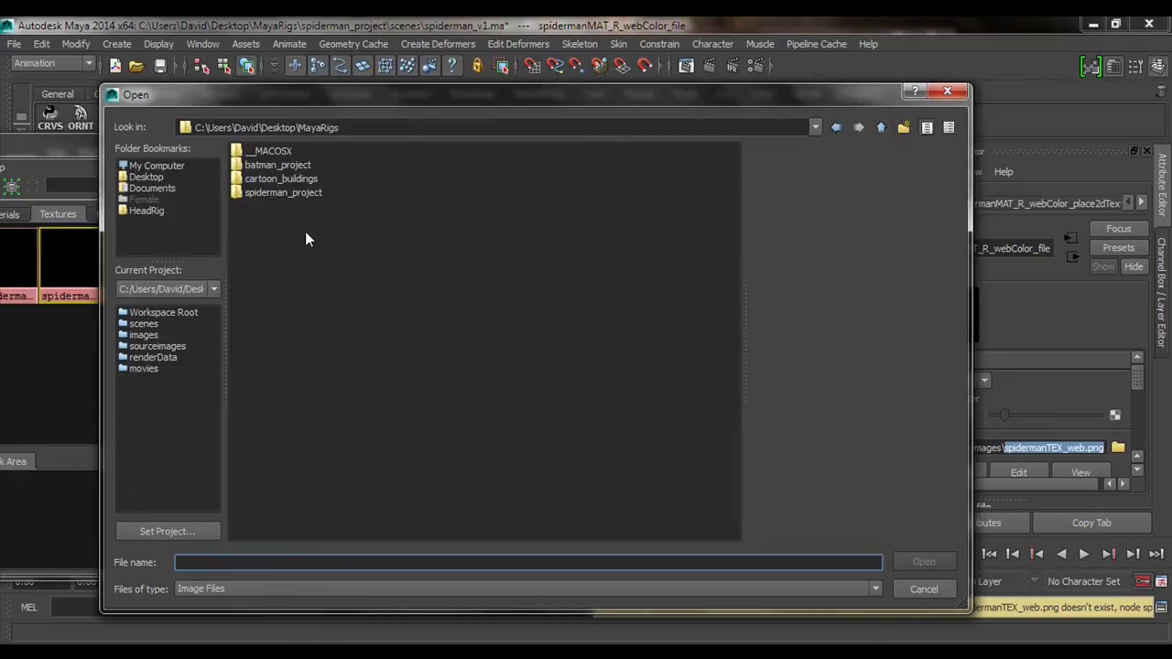
double_click(270, 192)
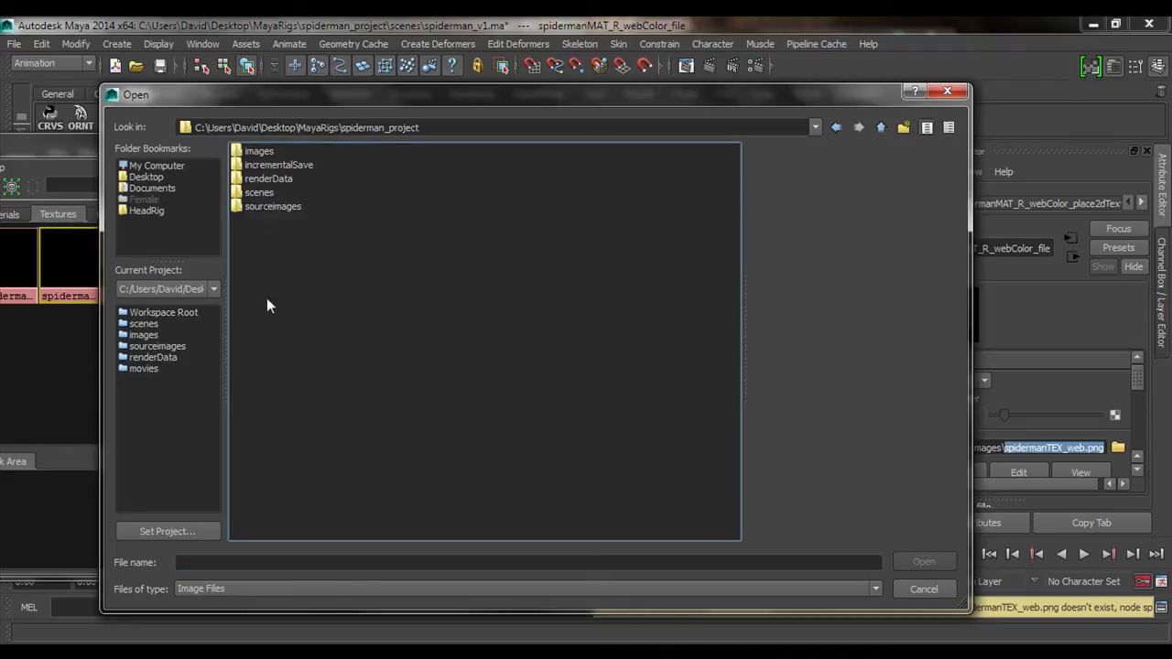
double_click(261, 208)
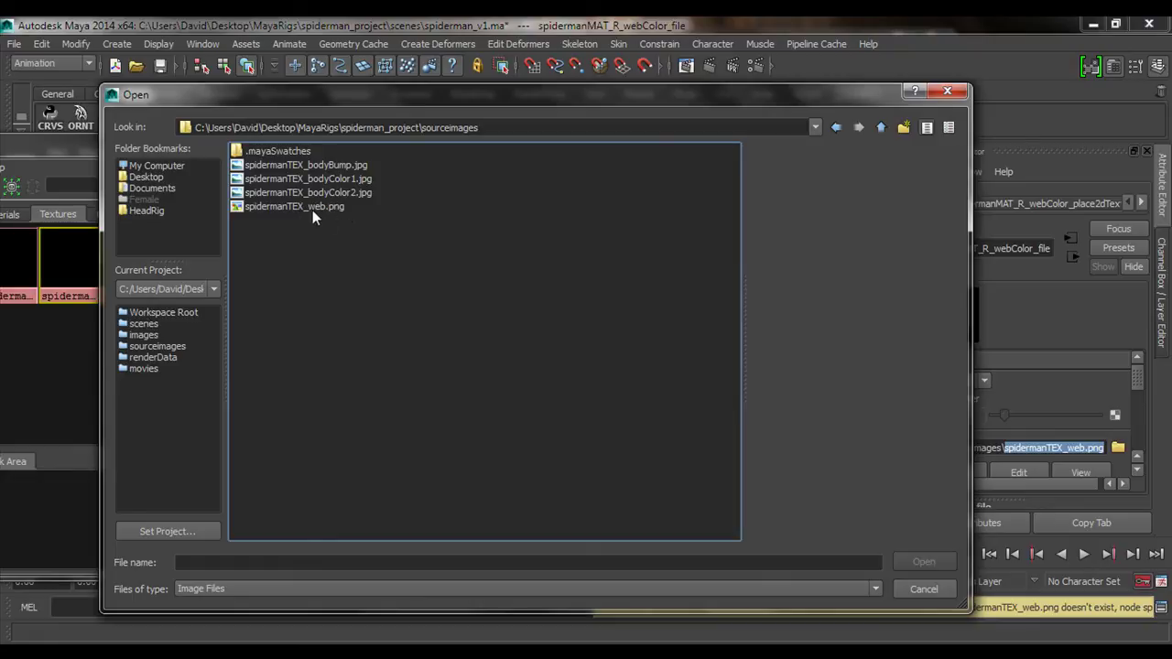
left_click(277, 209)
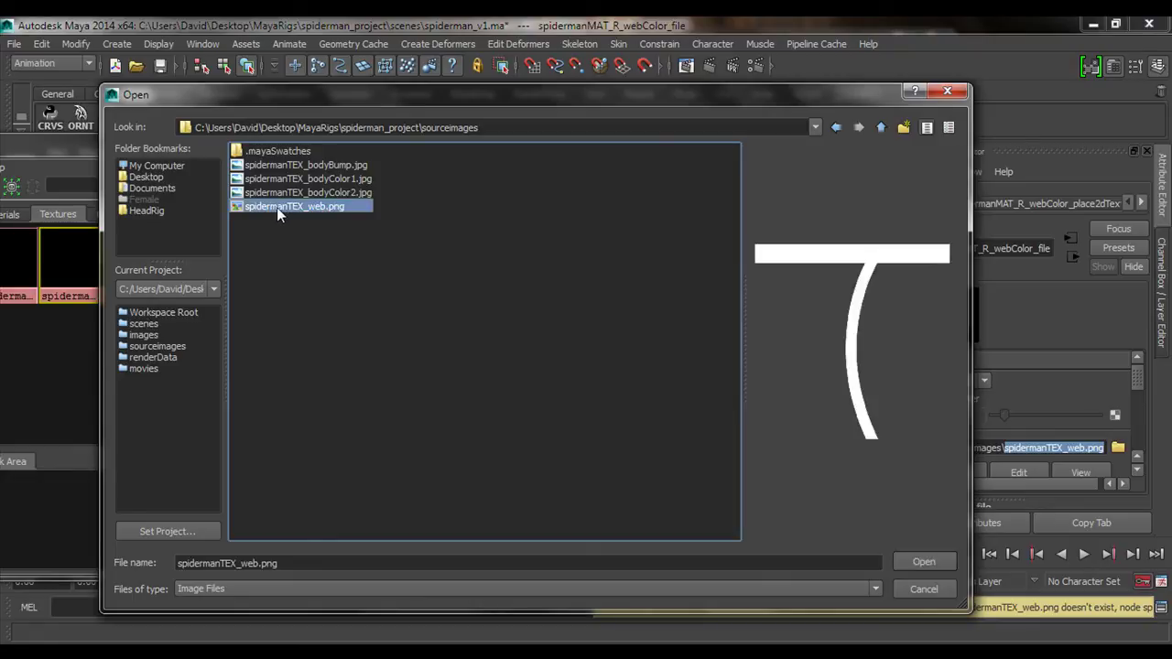
left_click(915, 561)
Step: Bring the Hypershade back into view and refresh the sample swatches of the R_webColor, bodyBump and bodyColor textures in turn
left_click_drag(283, 146, 448, 271)
left_click(293, 394)
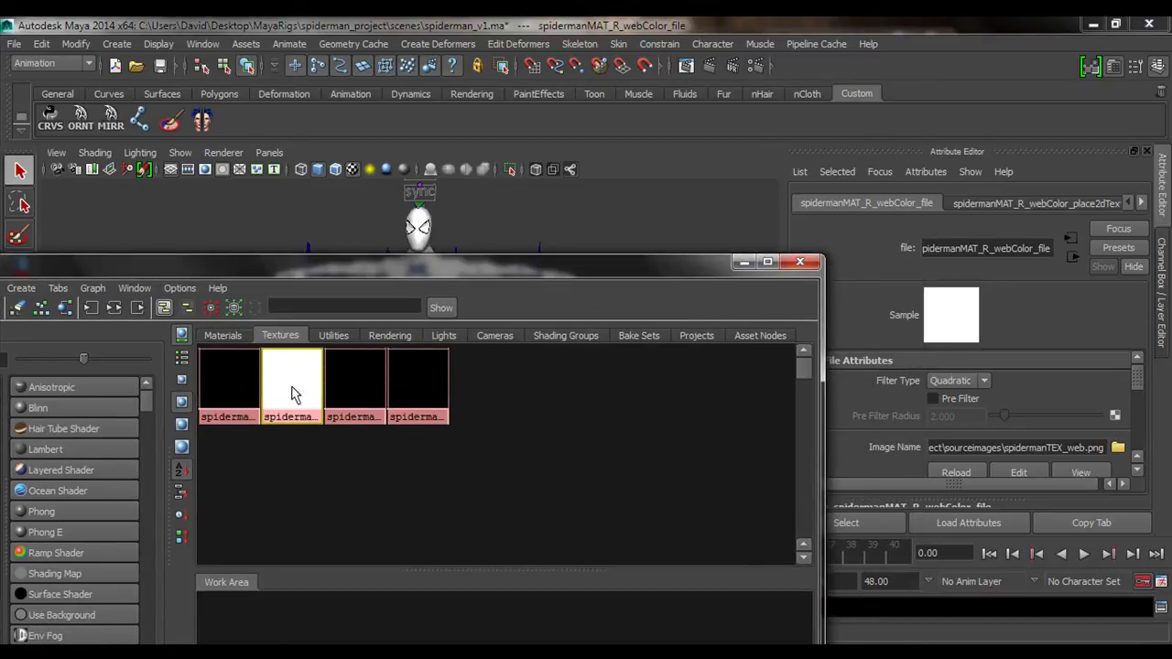
left_click(945, 323)
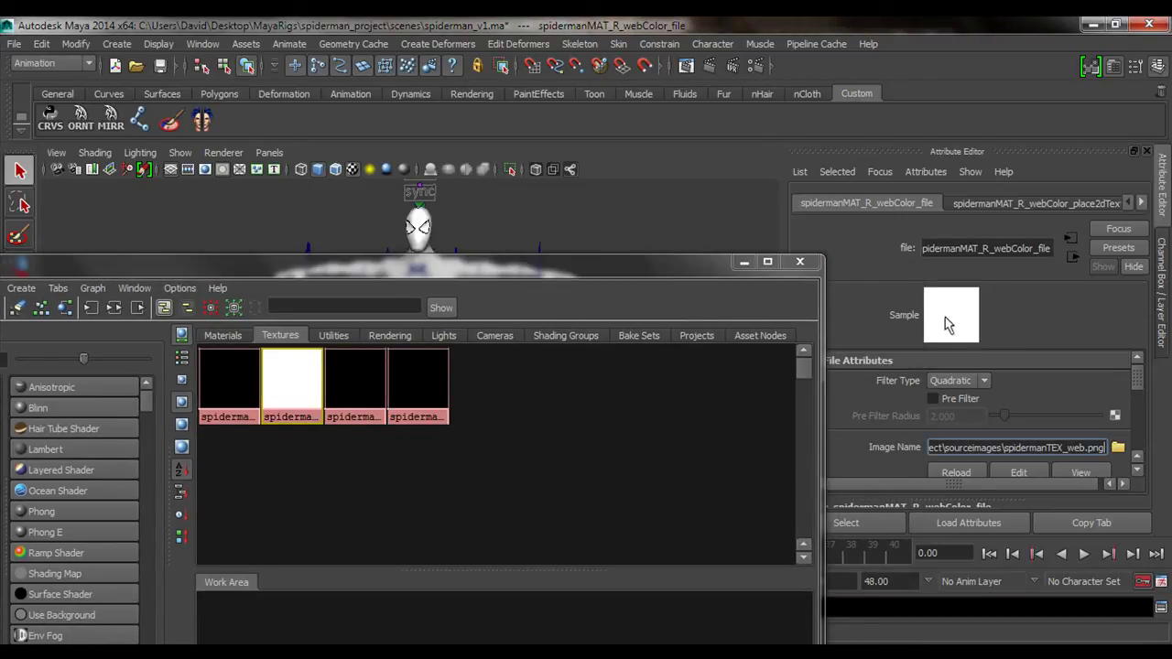
left_click(357, 385)
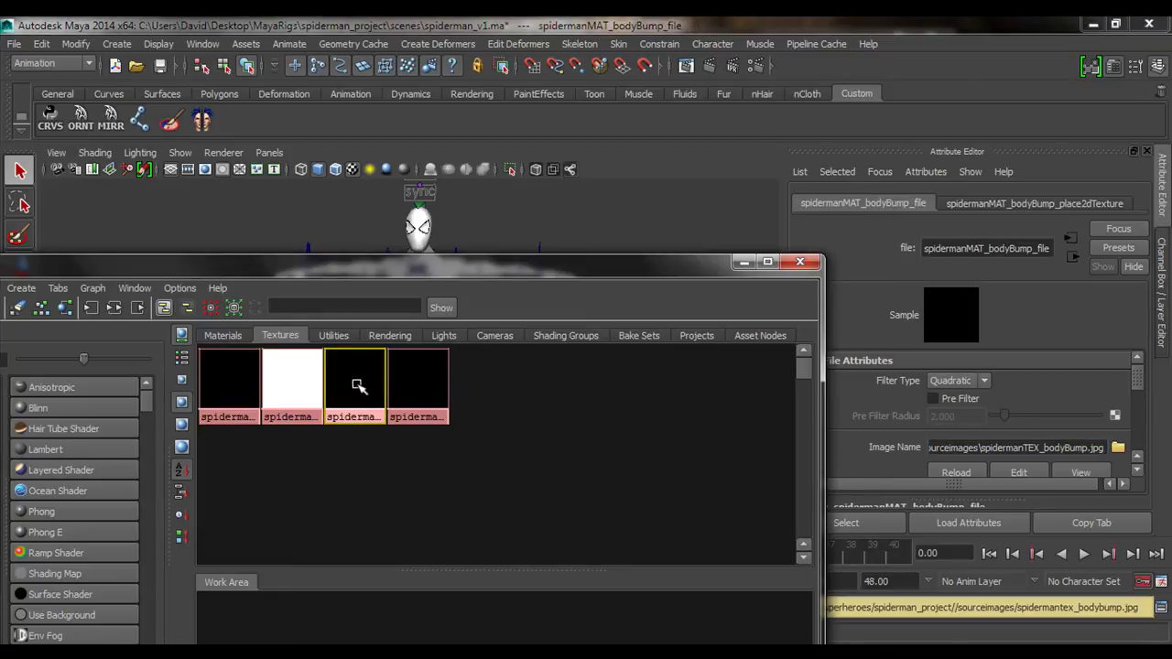
left_click(942, 321)
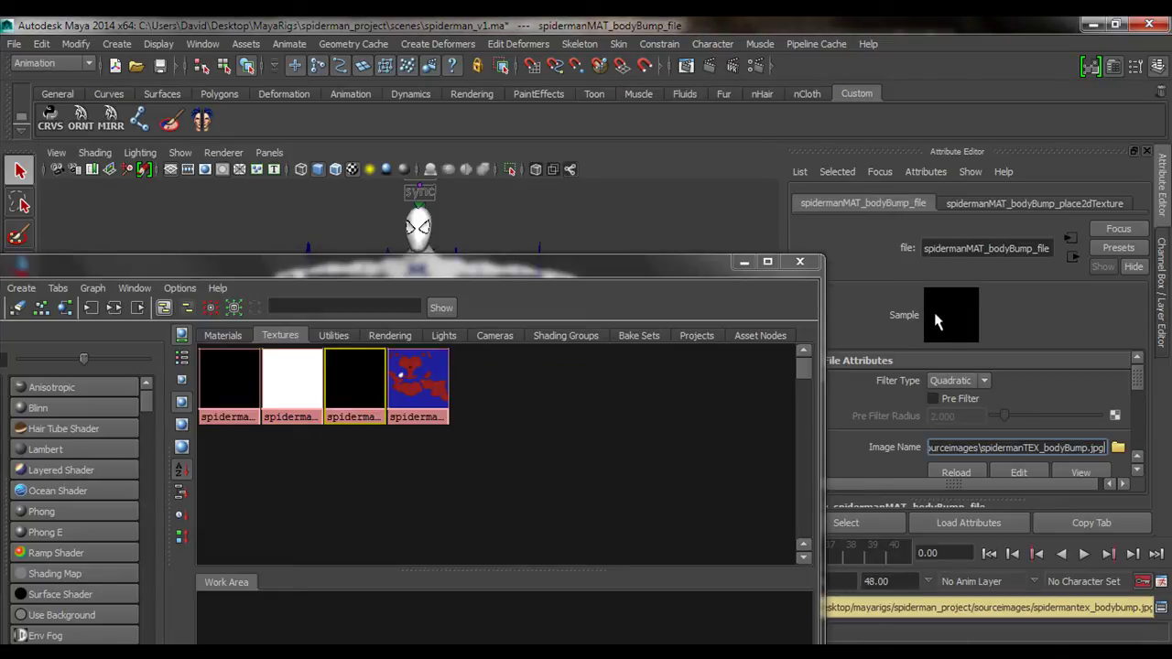
left_click(414, 384)
left_click(938, 316)
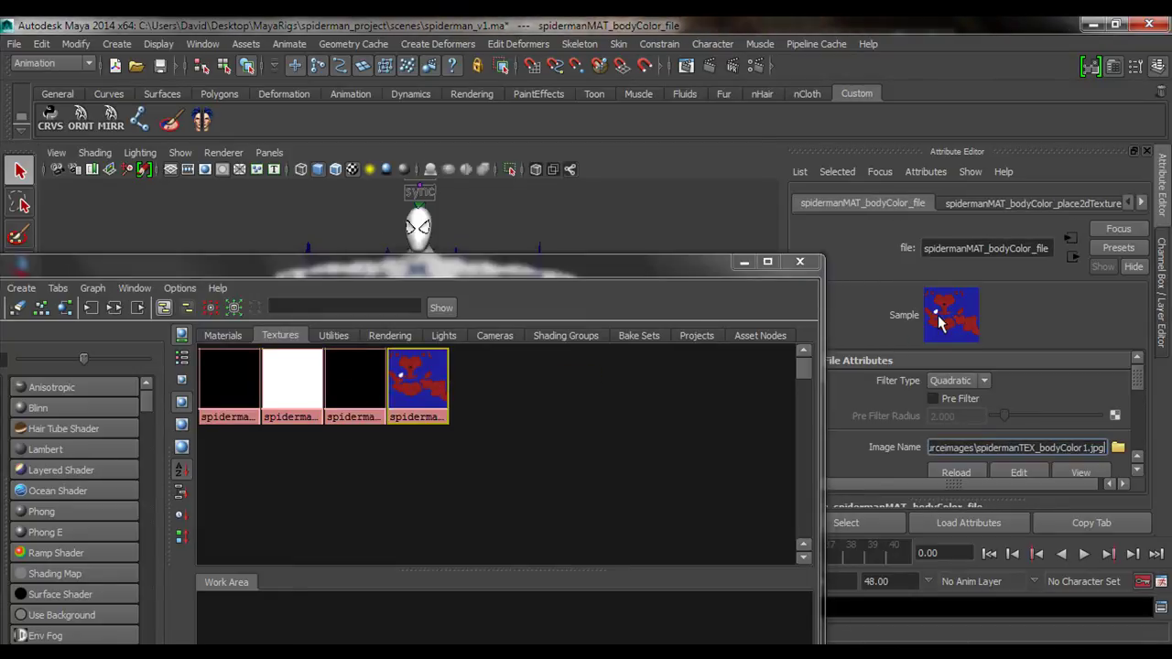
Step: Check the textured Spider-Man rig and the spidermanMAT_L_webColor_file texture, close the Hypershade, and clear the selection
left_click_drag(411, 275, 559, 406)
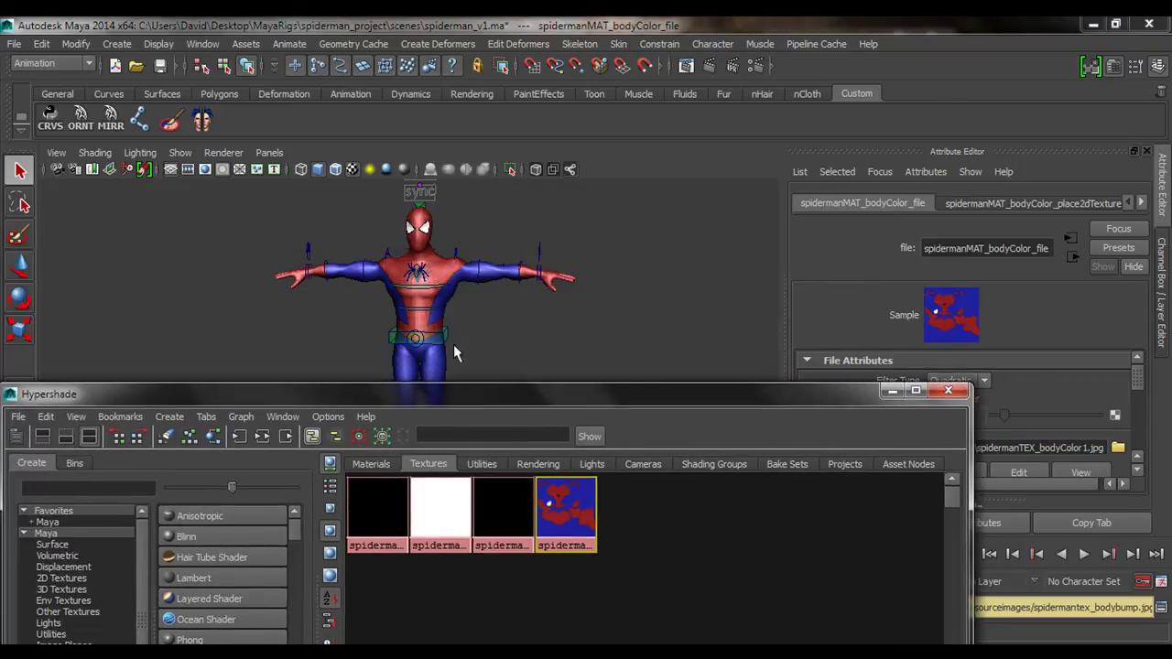
left_click_drag(457, 389, 479, 320)
left_click(399, 434)
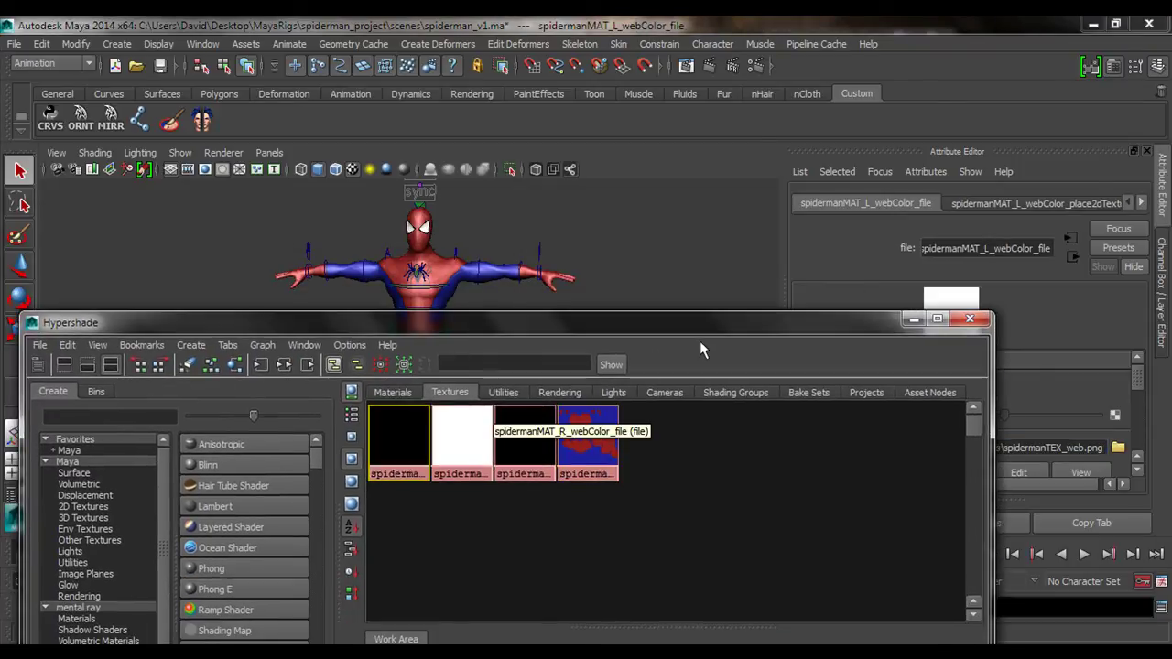
left_click_drag(775, 326, 754, 412)
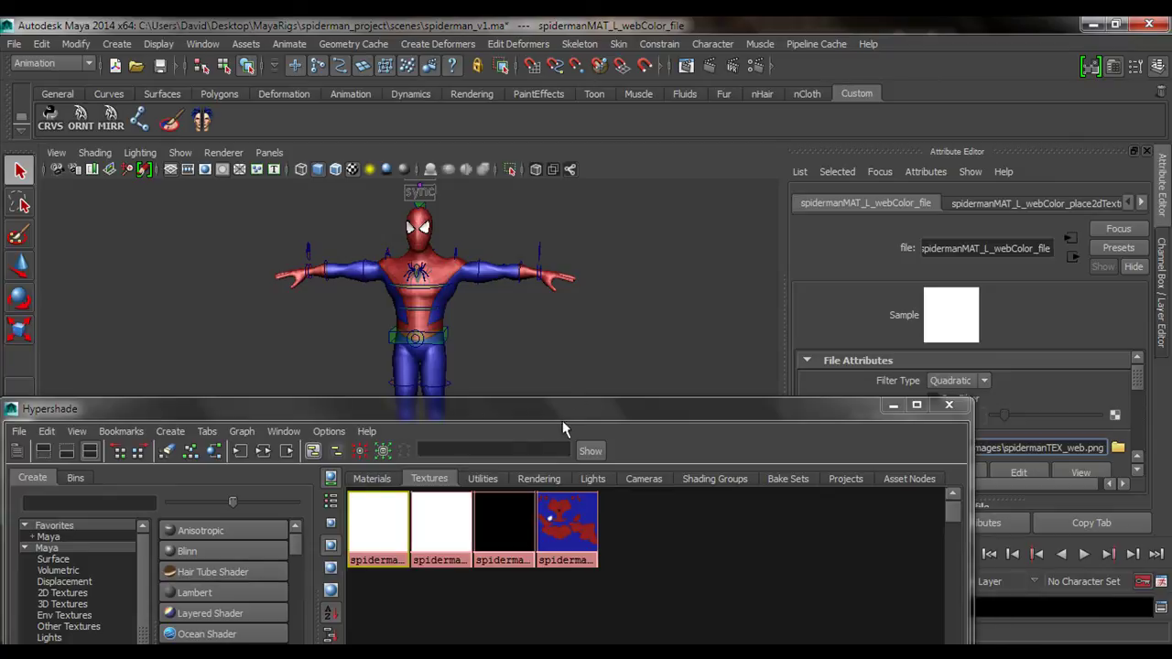
left_click_drag(574, 413, 399, 367)
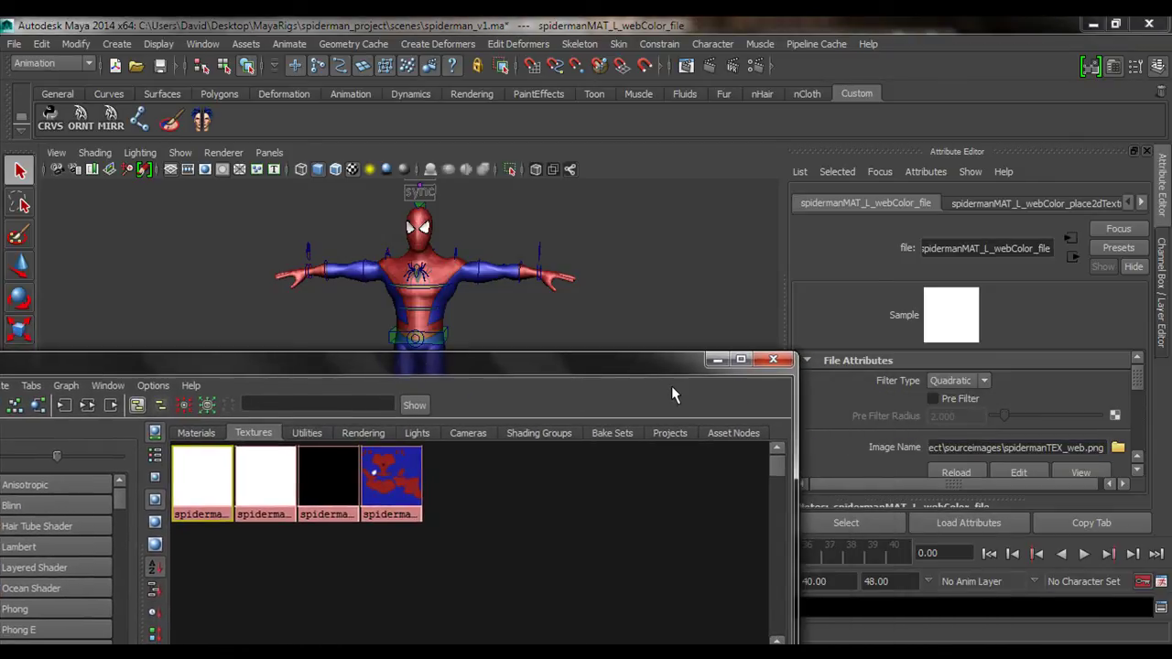
left_click(774, 359)
left_click(615, 429)
left_click_drag(614, 430, 412, 394, "alt")
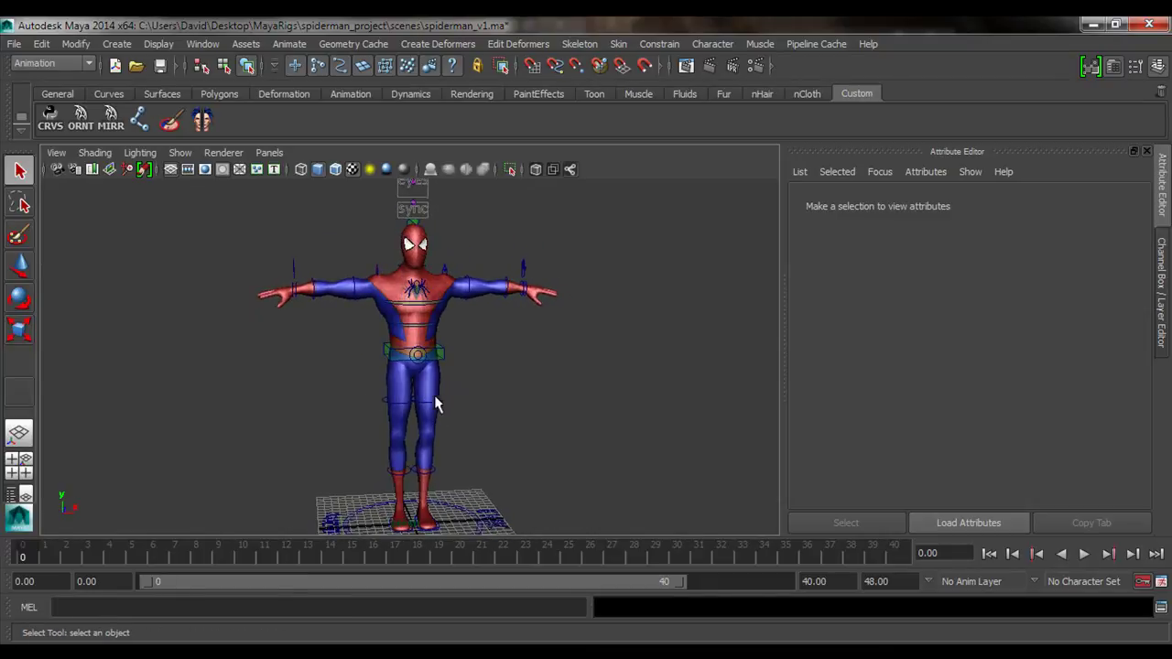
Step: Reopen the Hypershade and trace the spidermanMAT_L_web material's color input to its image file name
left_click(201, 41)
mouse_move(232, 87)
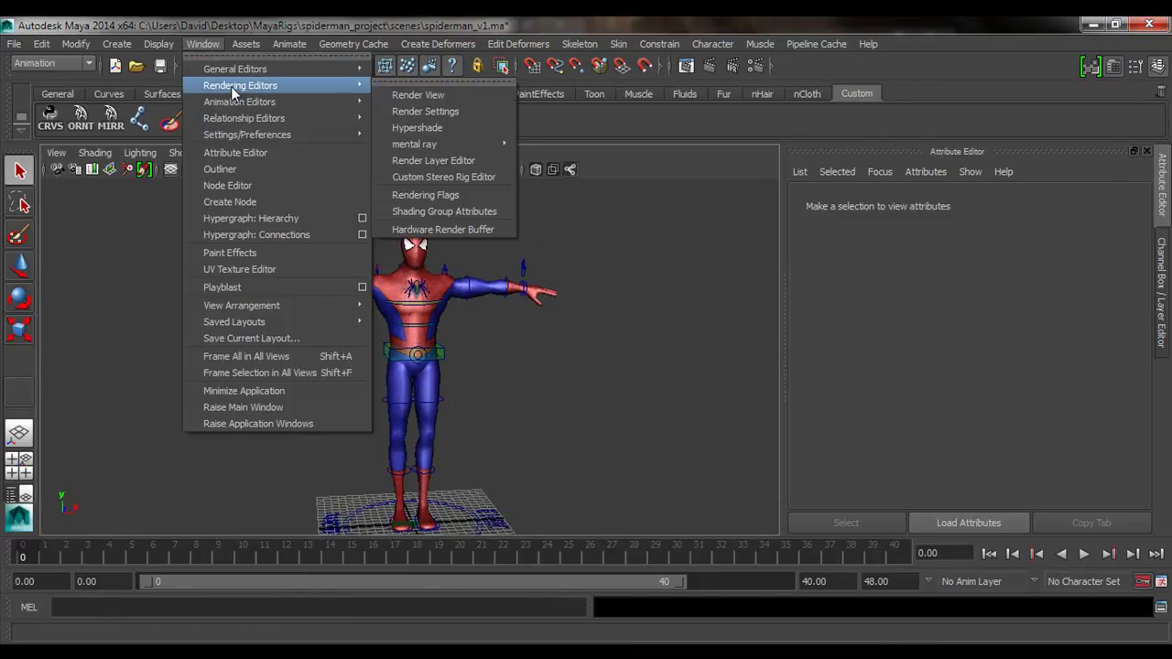
left_click(420, 127)
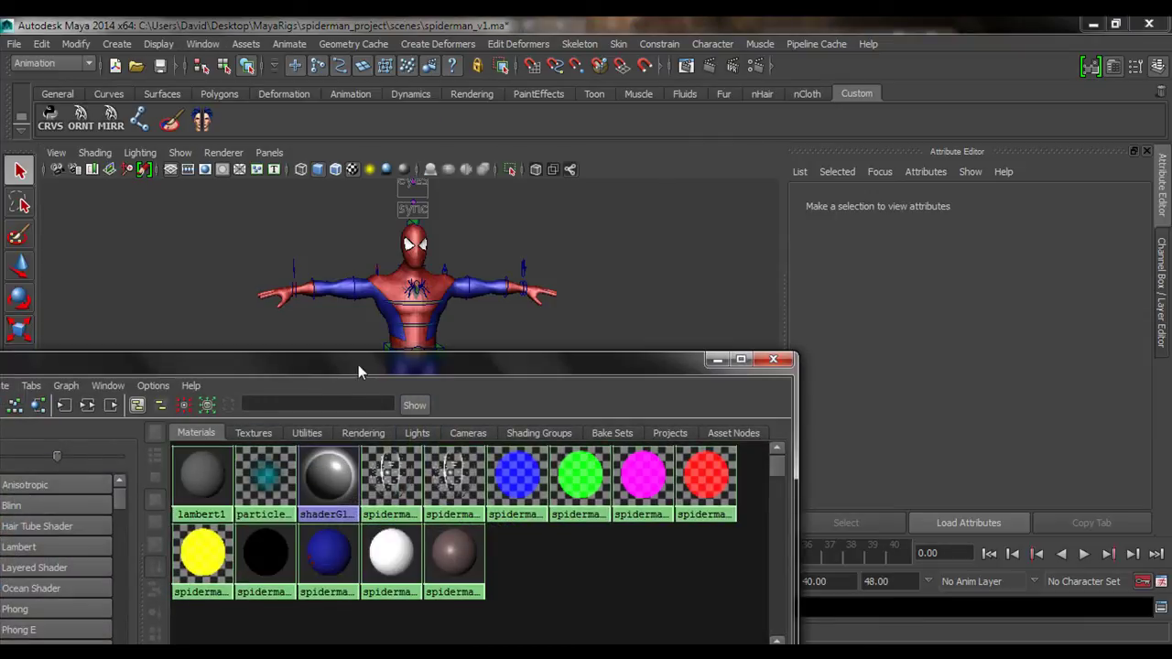
left_click_drag(357, 363, 440, 273)
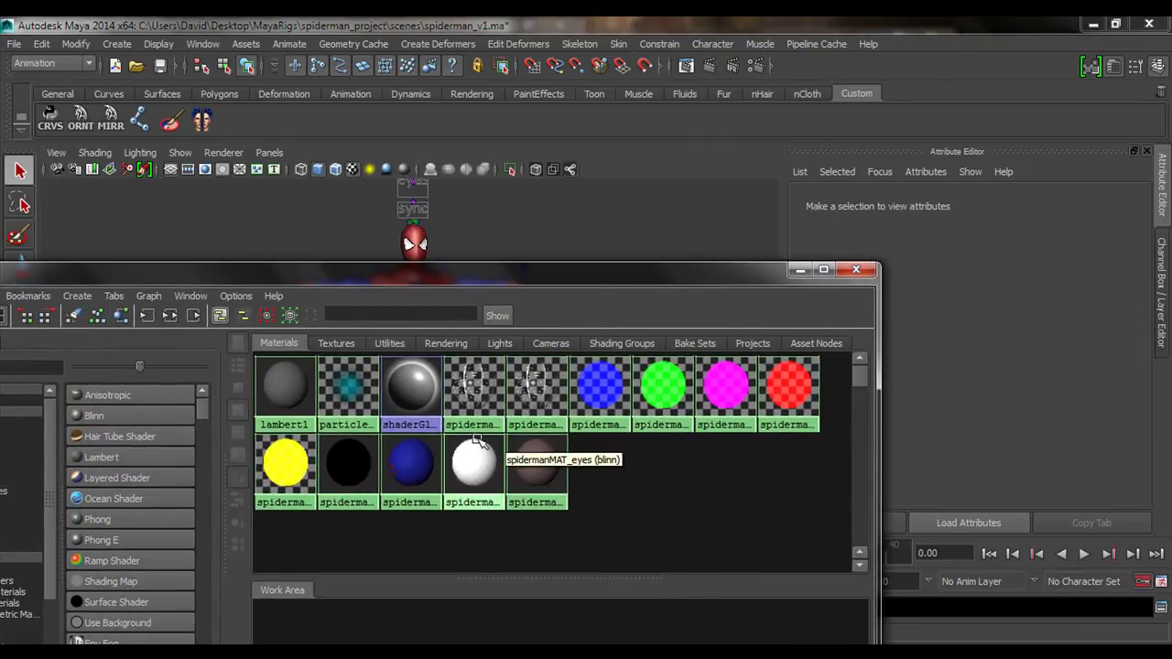
left_click(468, 389)
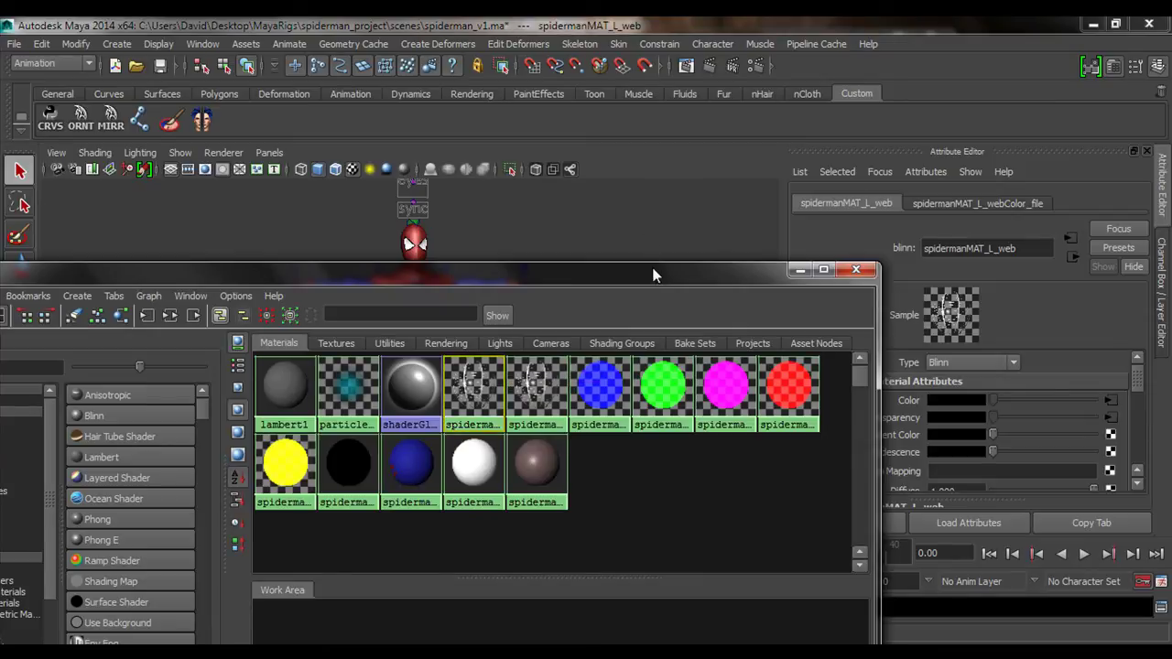
left_click_drag(611, 273, 306, 252)
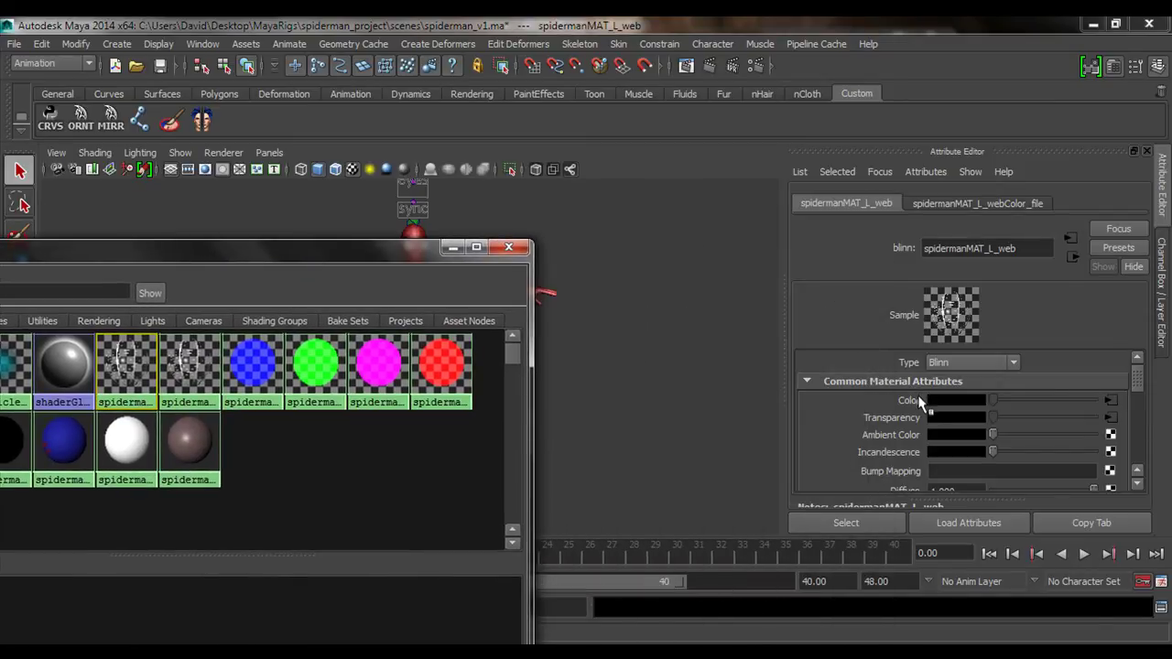
left_click(1110, 402)
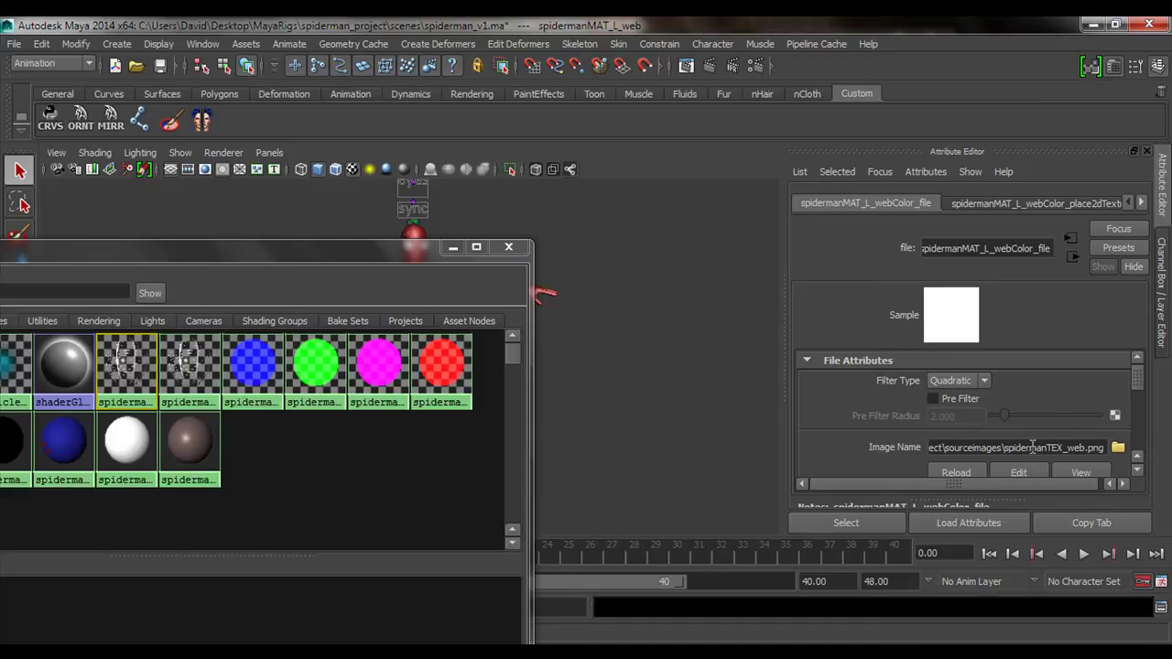
left_click_drag(1009, 447, 1106, 447)
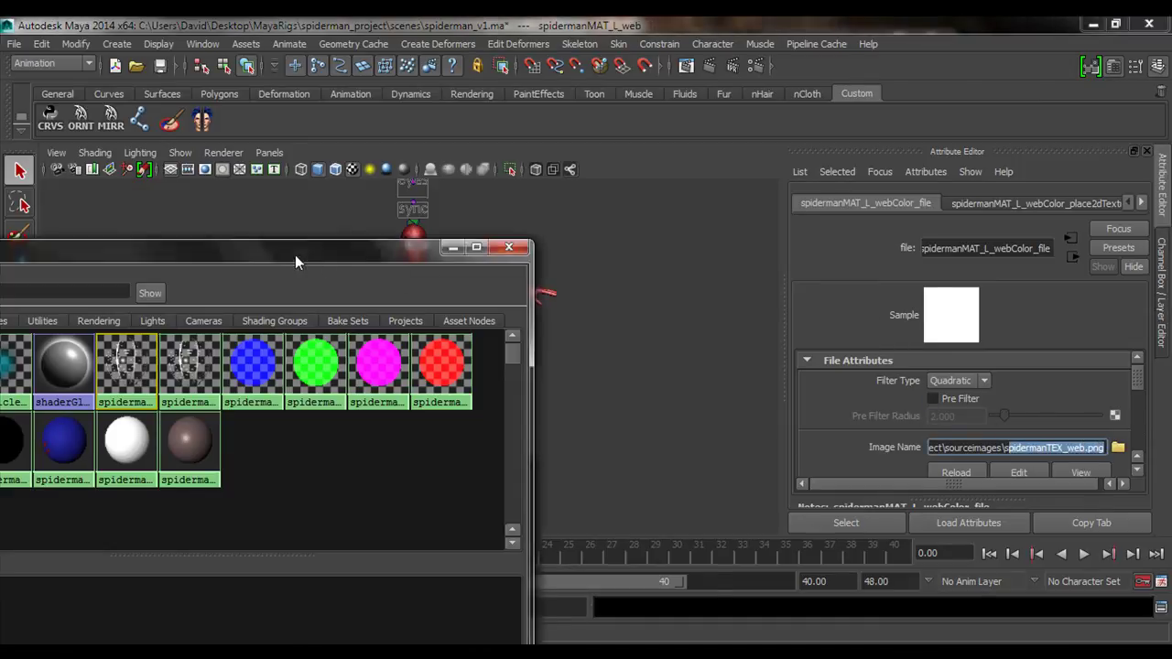
Step: List the scene's textures in the Hypershade once more, close it, and deselect everything
left_click_drag(294, 263, 697, 246)
left_click(390, 308)
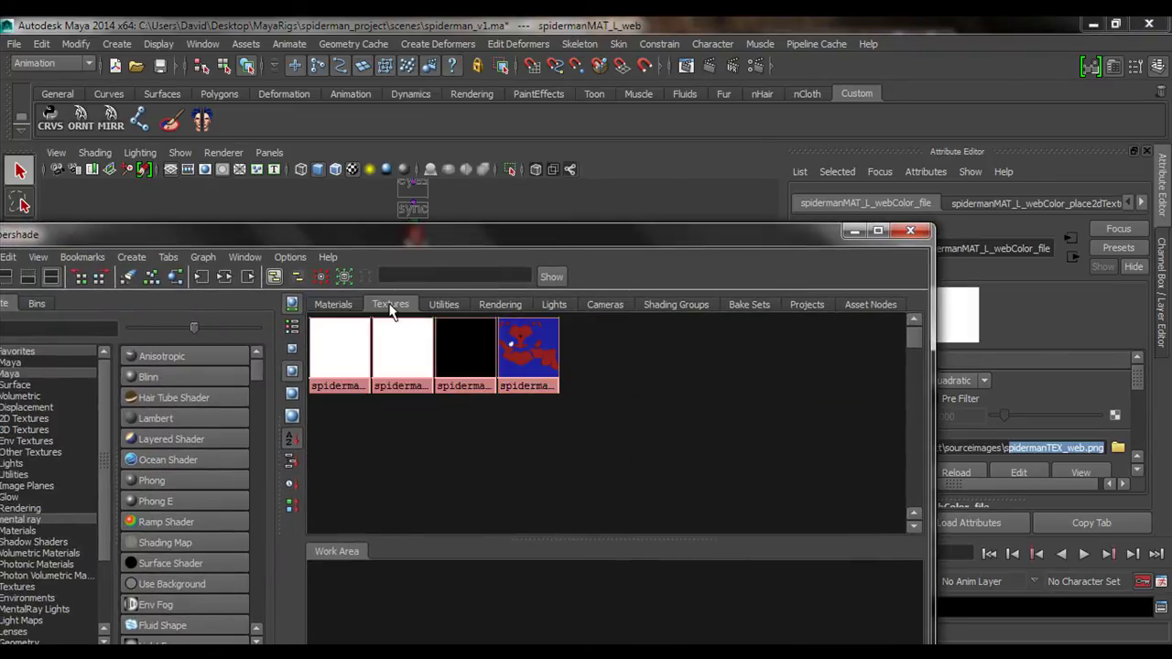
left_click(909, 230)
left_click(587, 415)
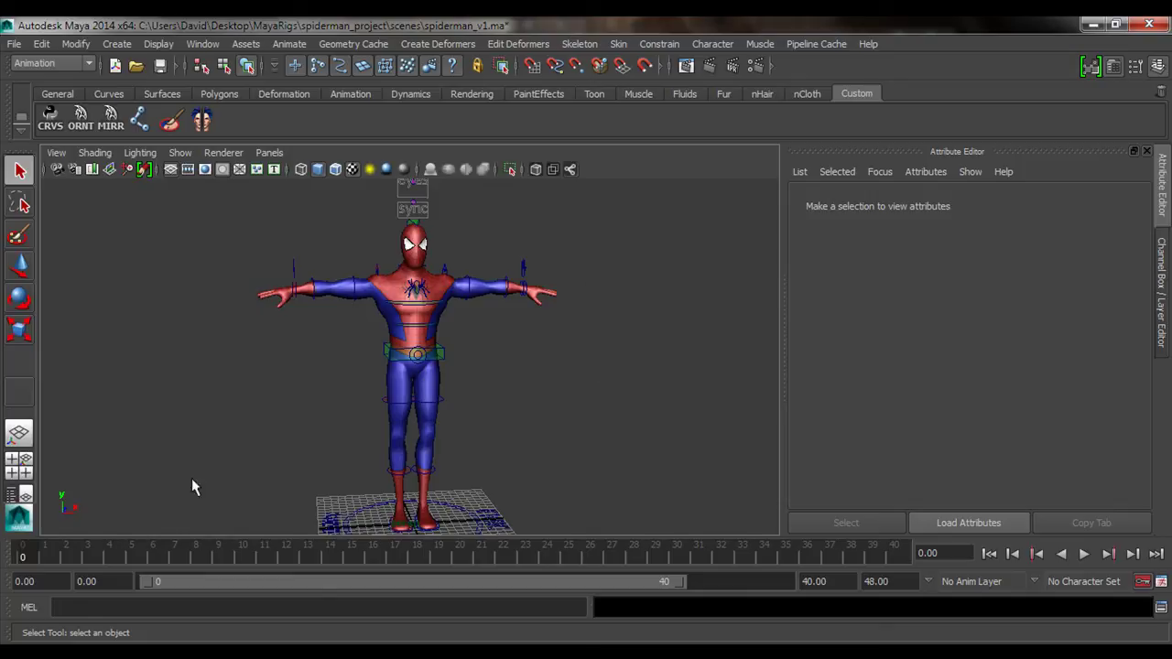
Step: Set the current project to the spiderman_project folder in MayaRigs
left_click(14, 46)
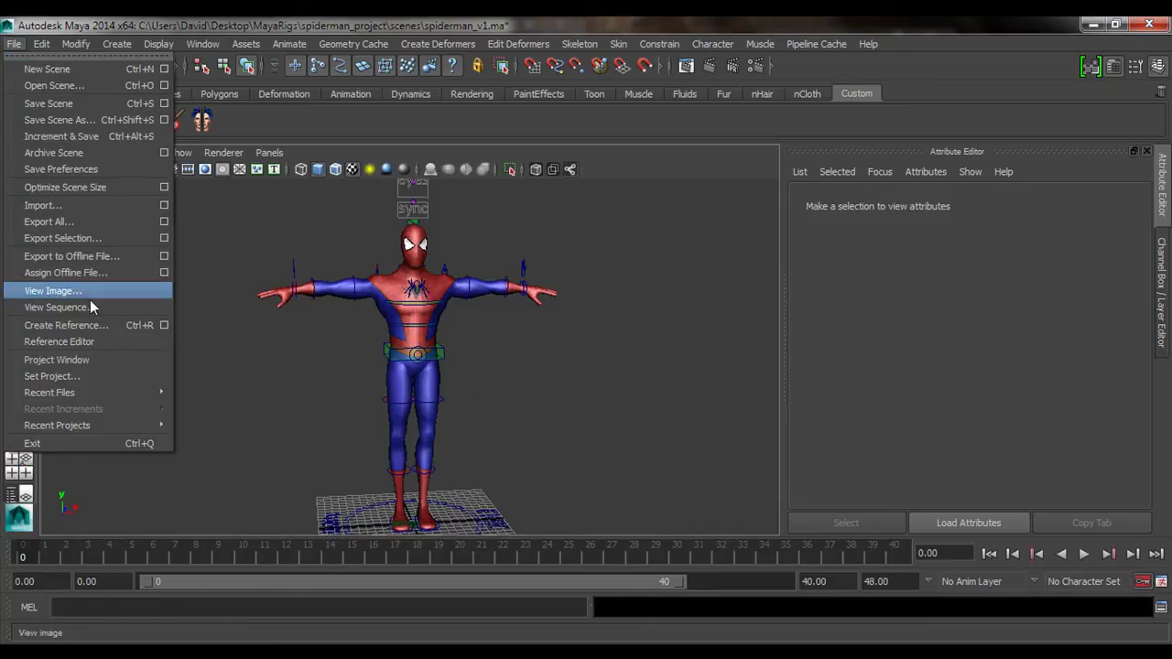
left_click(58, 377)
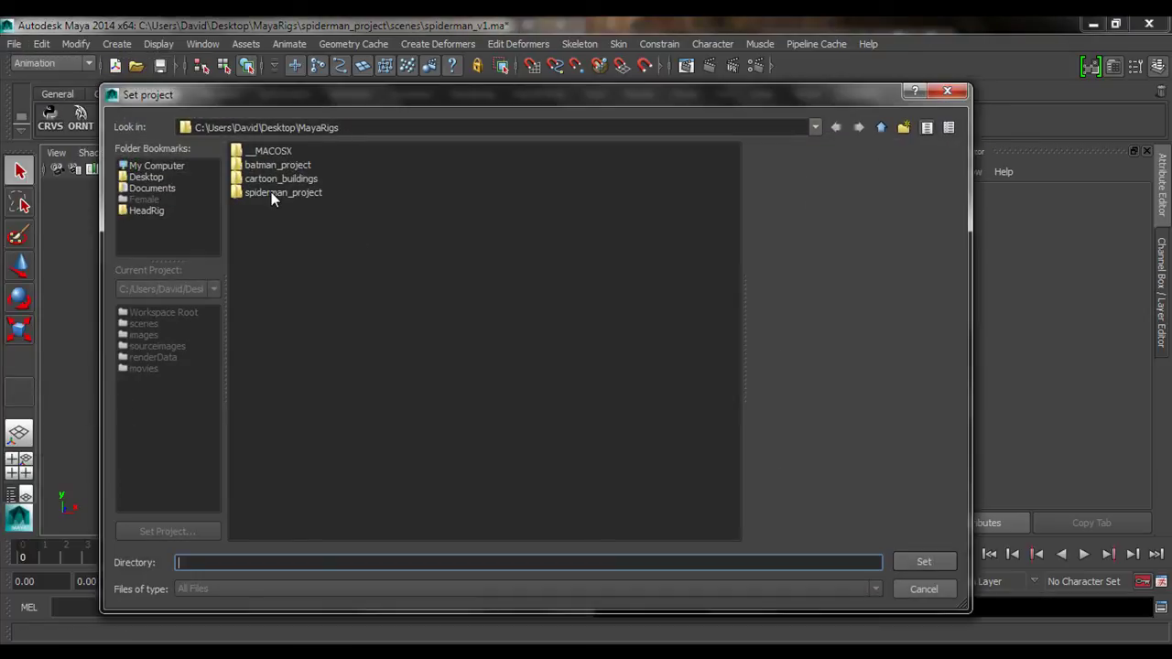
left_click(269, 194)
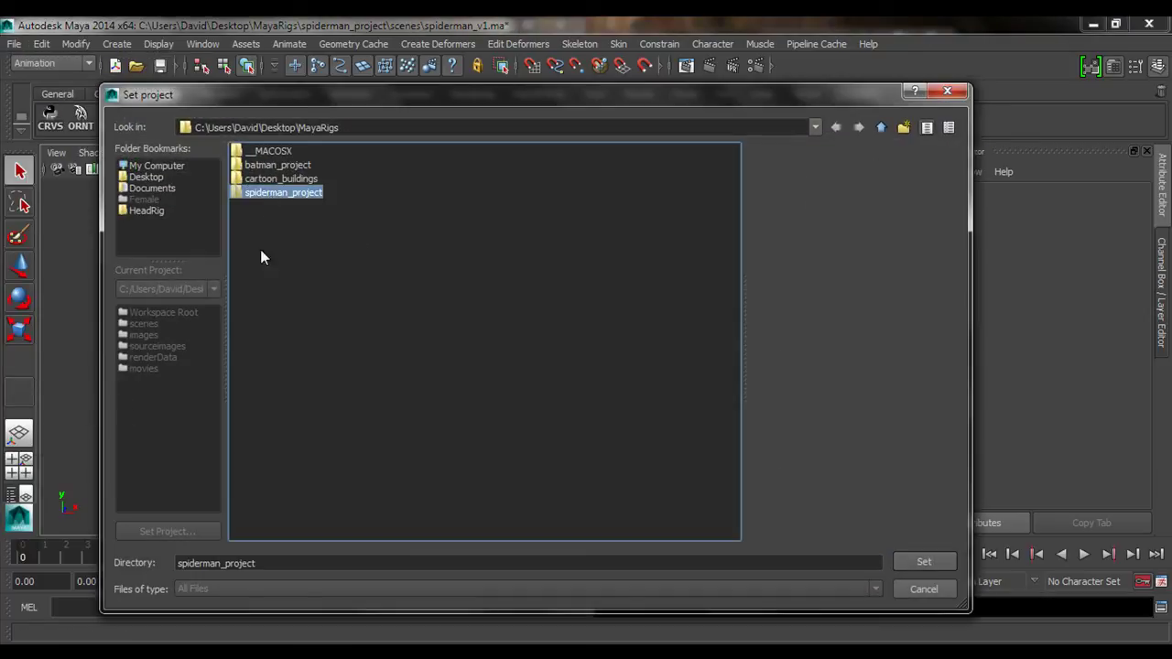
left_click(924, 561)
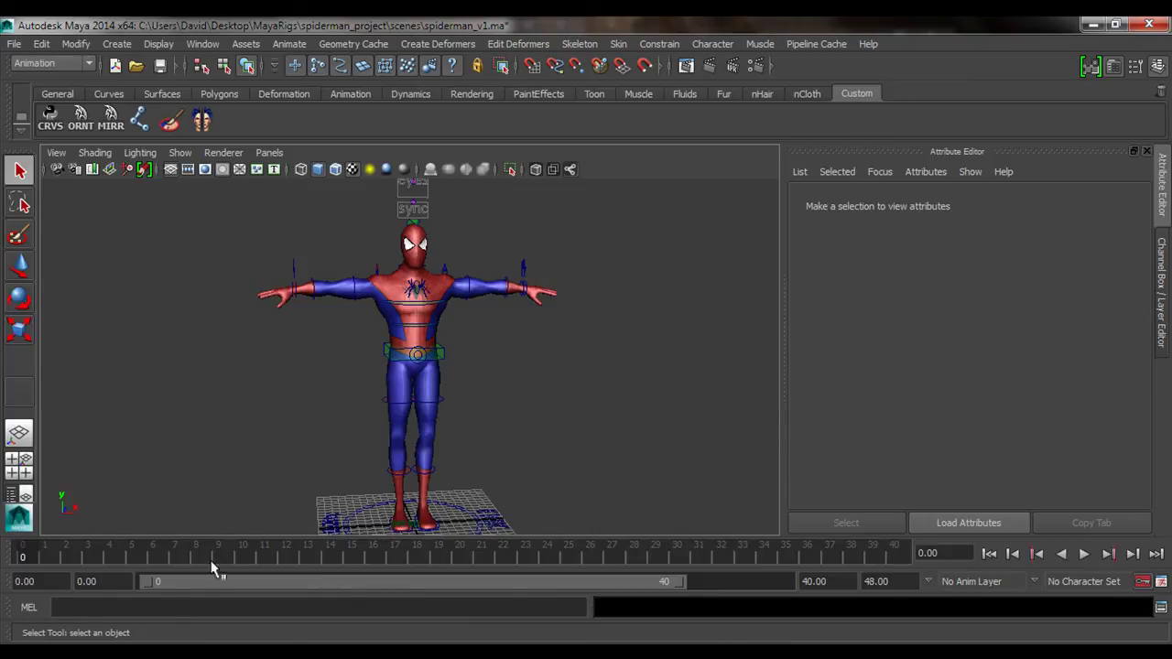
Step: Switch to Firefox, open the Books page of the Animation Methods site, and look over the 3D animation and rigging books
left_click(124, 652)
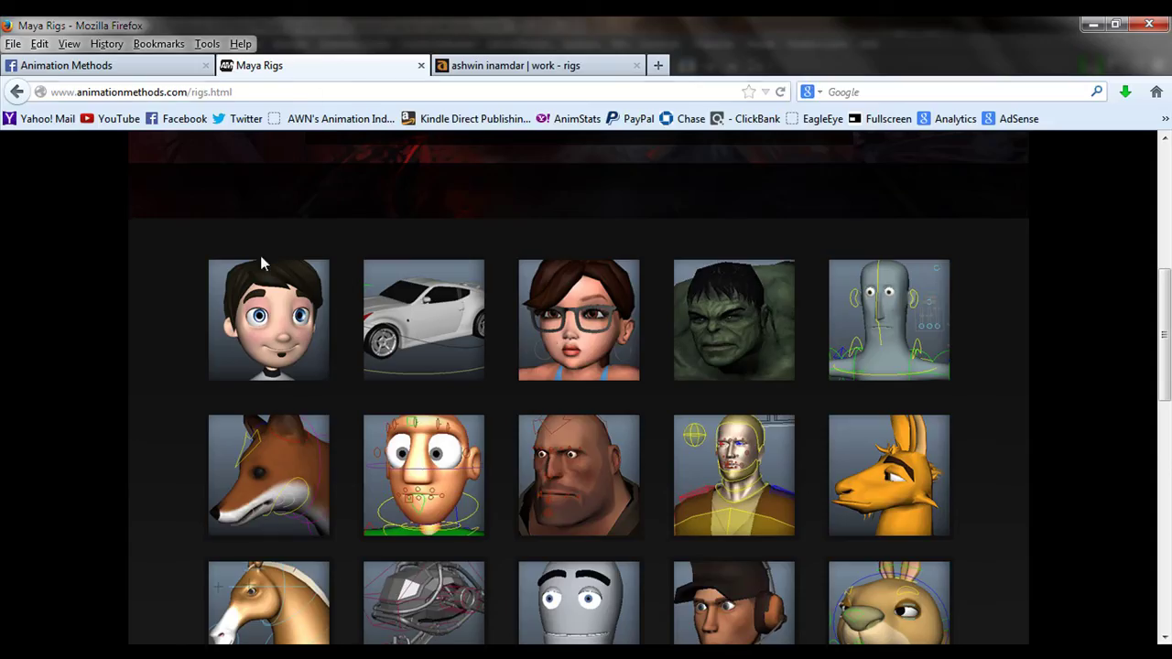
scroll(168, 412, "up", 4)
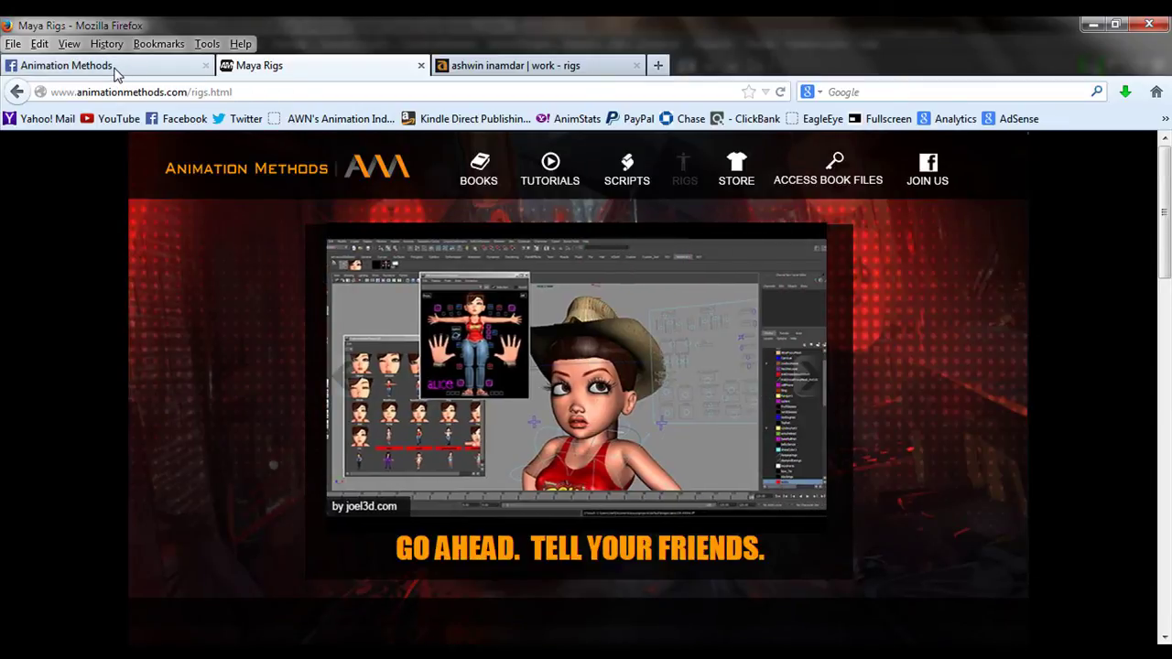
left_click(477, 168)
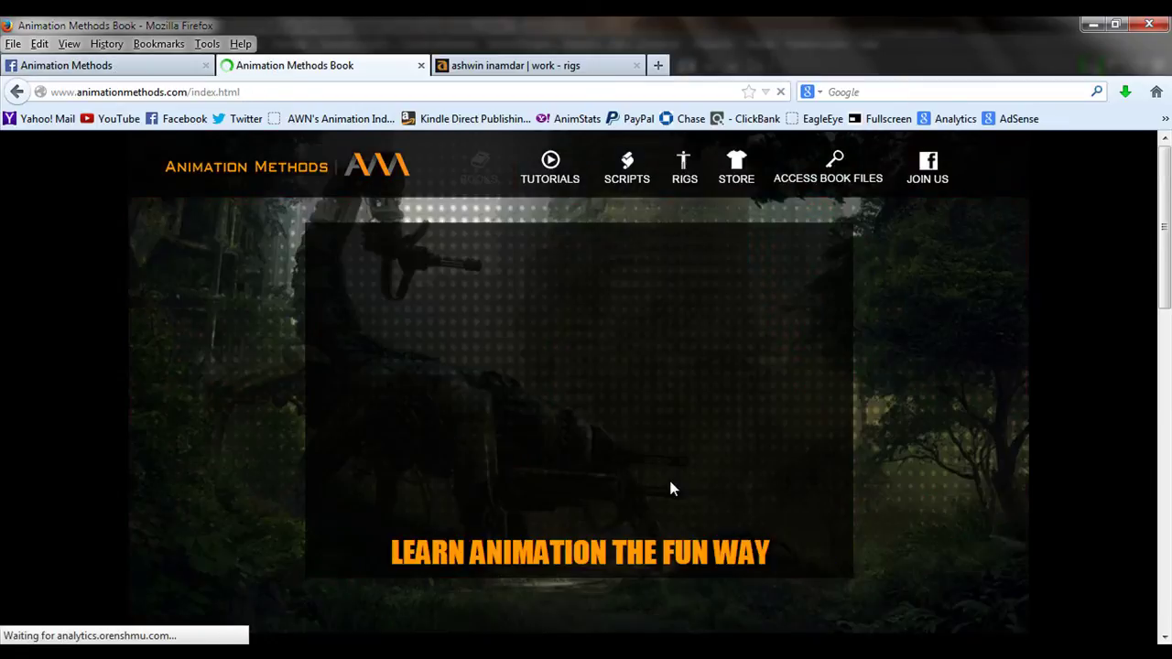
scroll(831, 513, "down", 4)
scroll(831, 512, "down", 4)
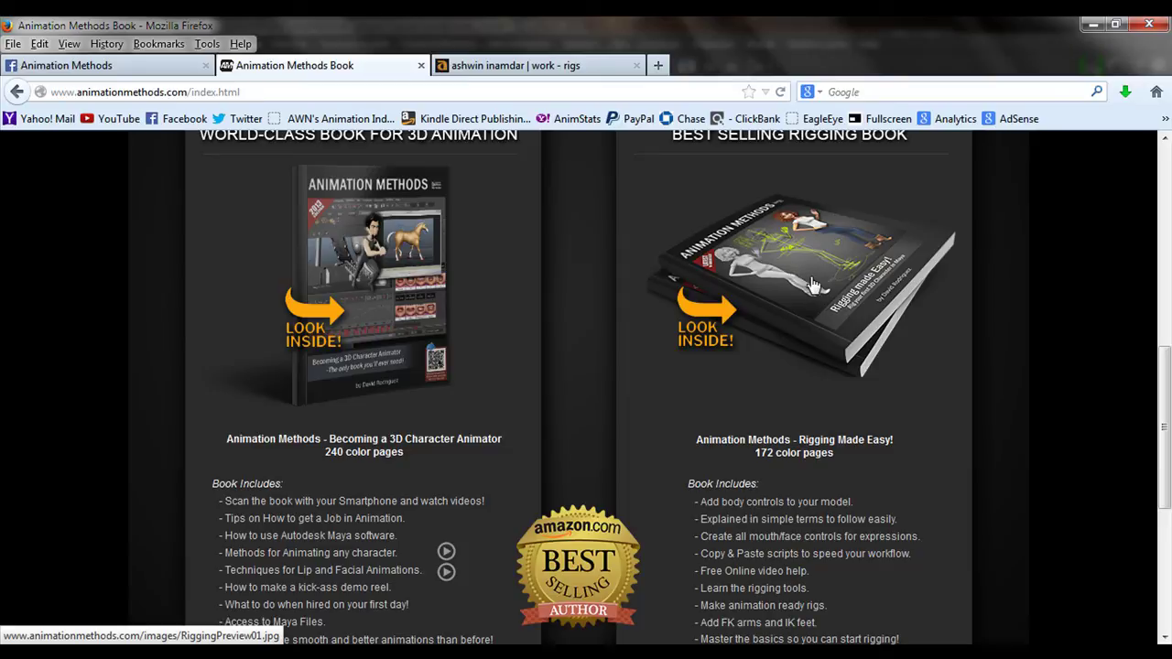
scroll(881, 426, "up", 3)
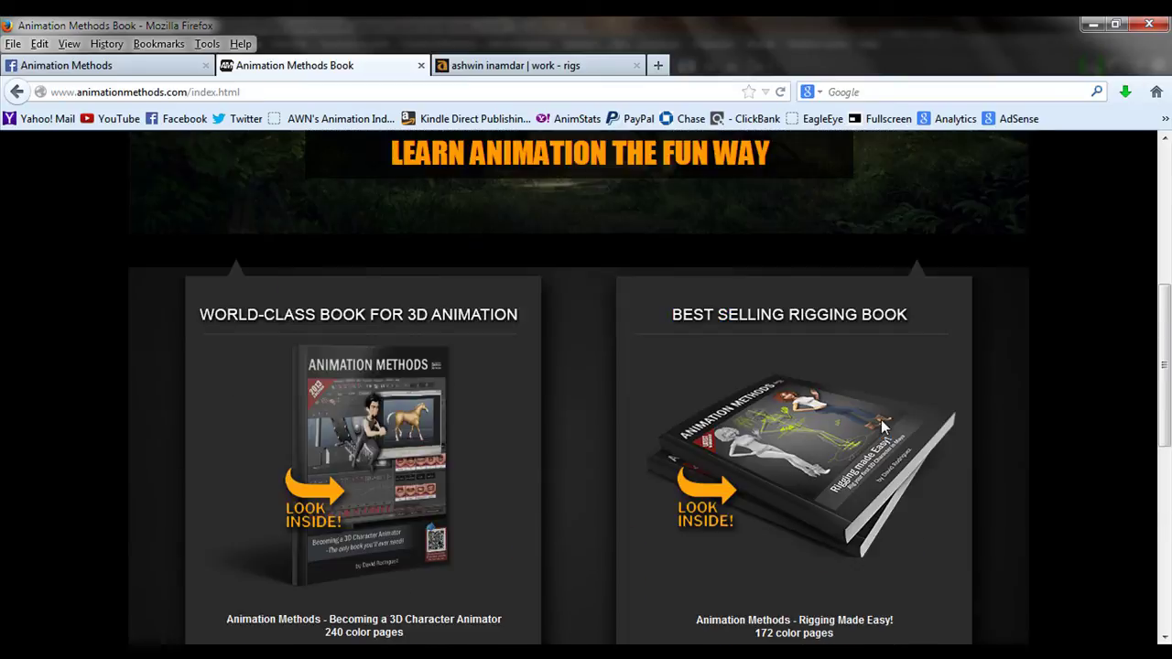
scroll(879, 394, "up", 2)
scroll(876, 367, "down", 5)
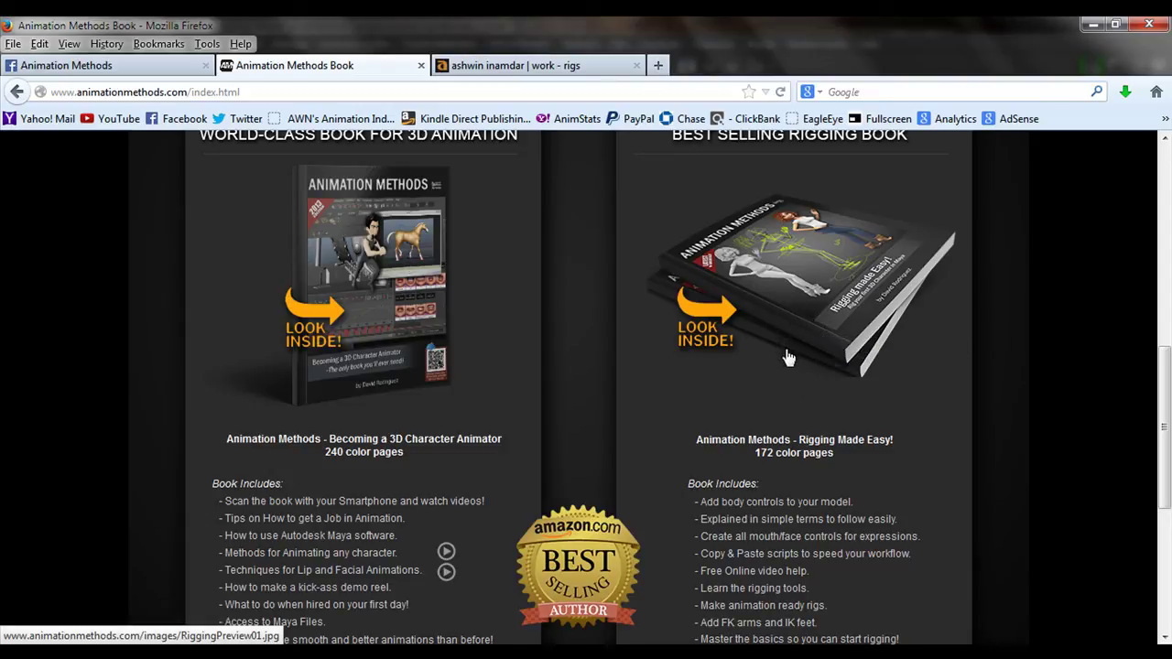
Step: View the Animation Methods Facebook page, look at the Tip of The Day post, and return to the page's cover
left_click(133, 63)
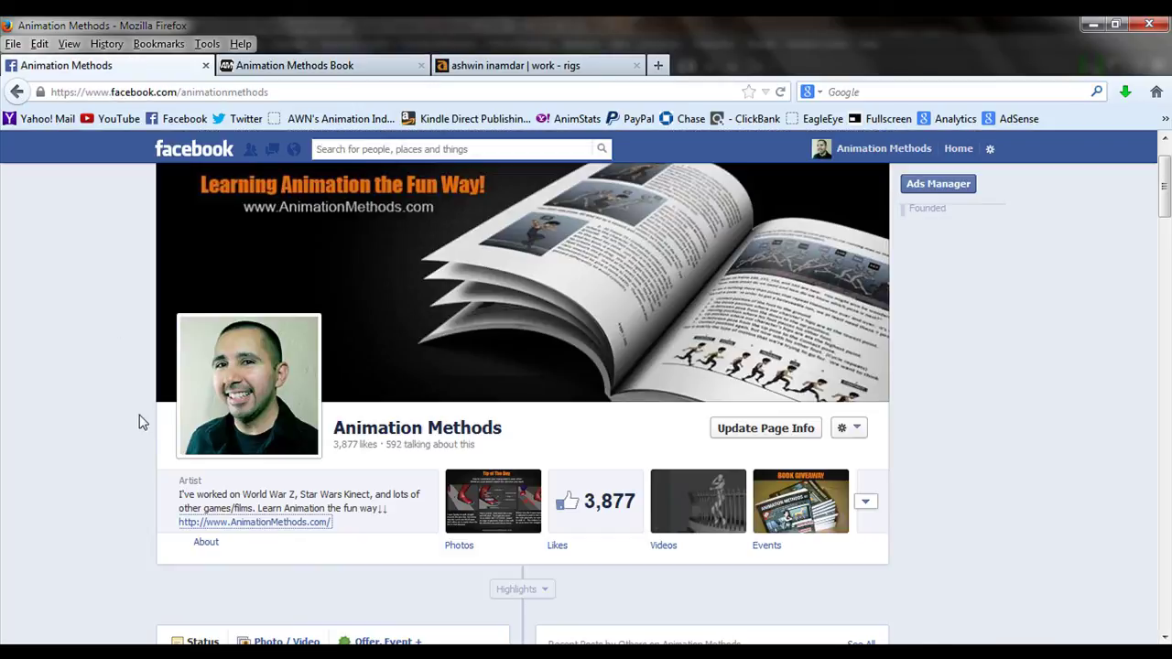
scroll(140, 421, "down", 3)
scroll(167, 435, "down", 3)
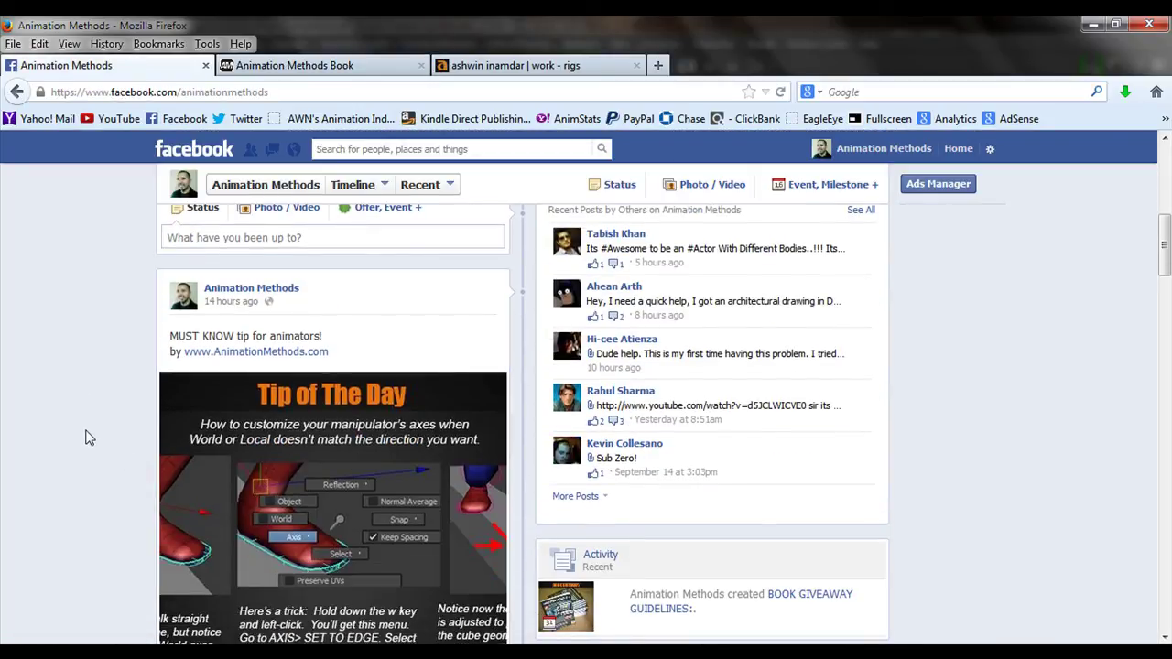
scroll(112, 463, "down", 2)
left_click(330, 419)
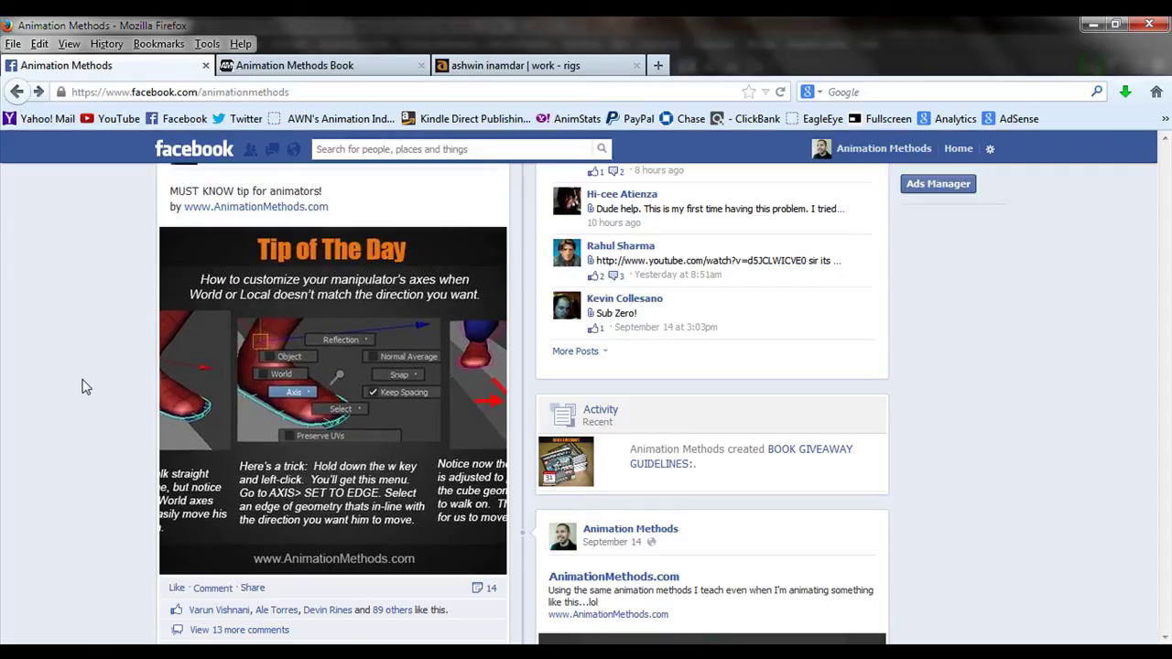
scroll(87, 403, "up", 10)
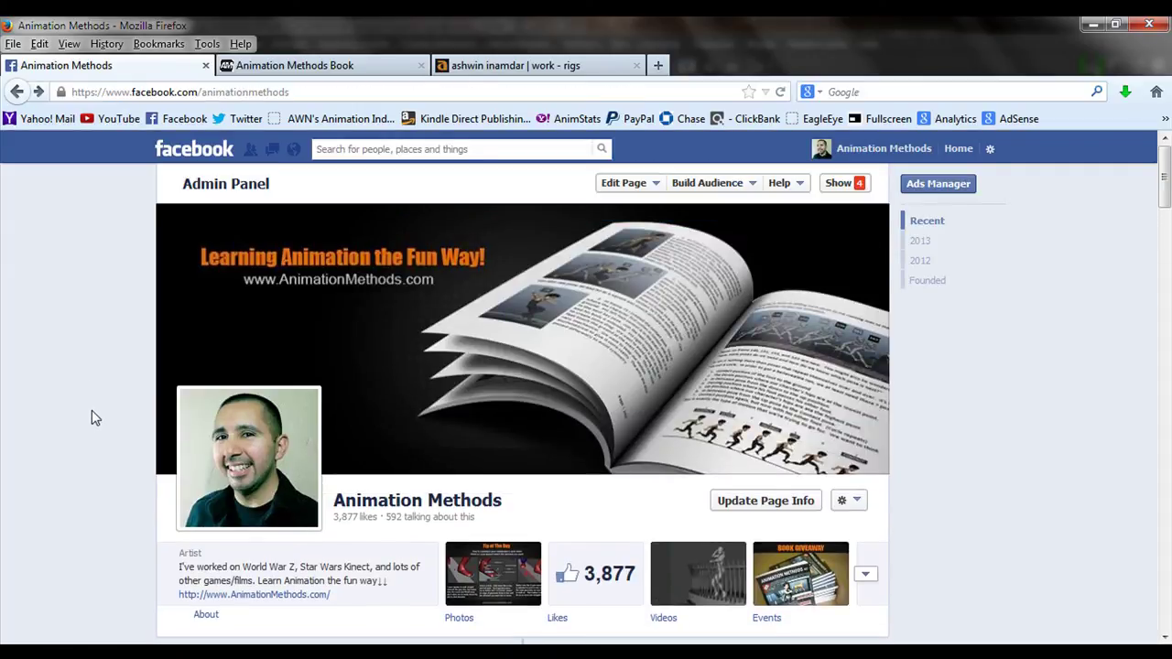